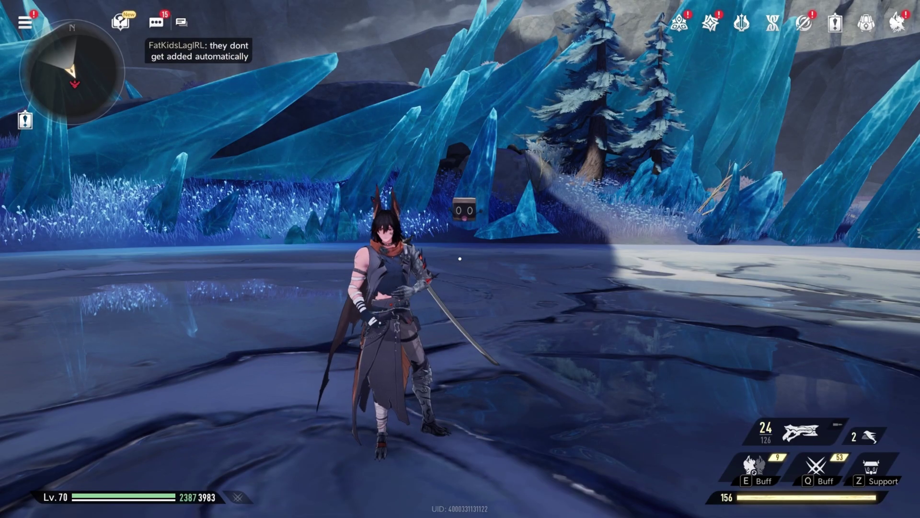
Open Outsider's Demon Wedges from the Armoury and look through the equipped and available wedges.
key("Escape")
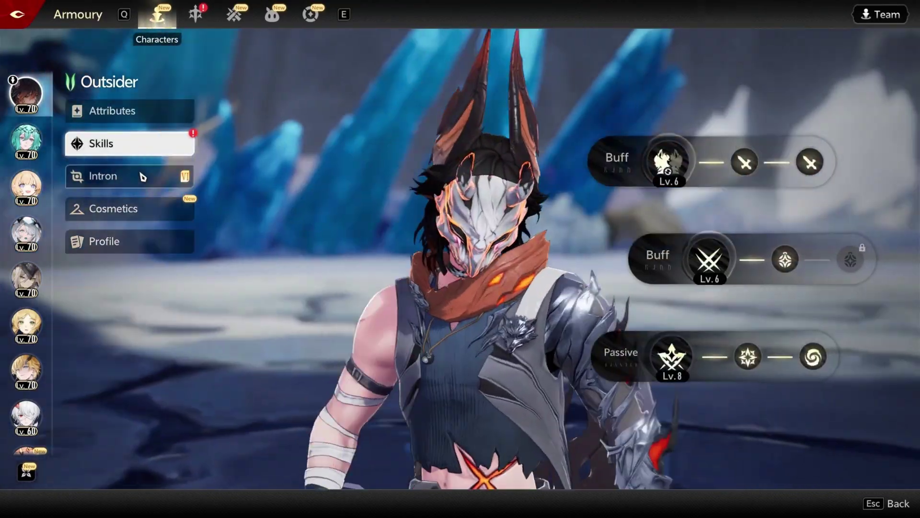
left_click(194, 16)
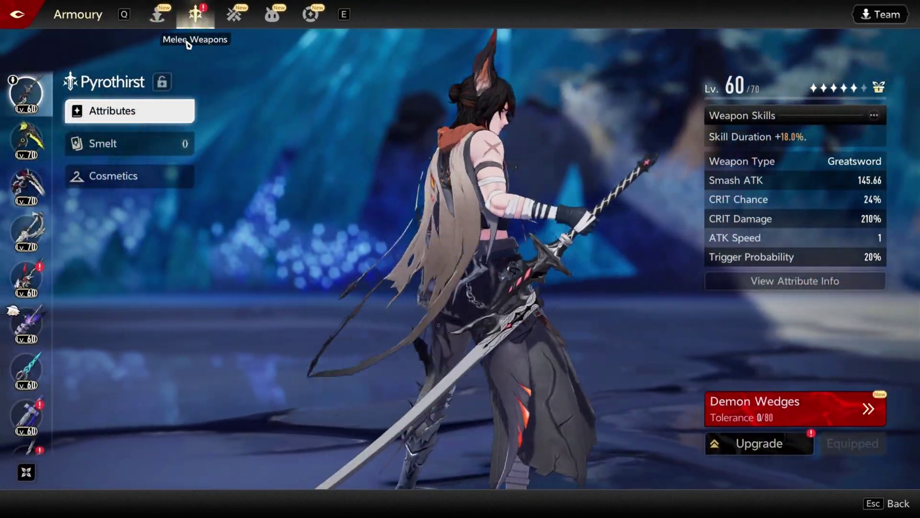
key("q")
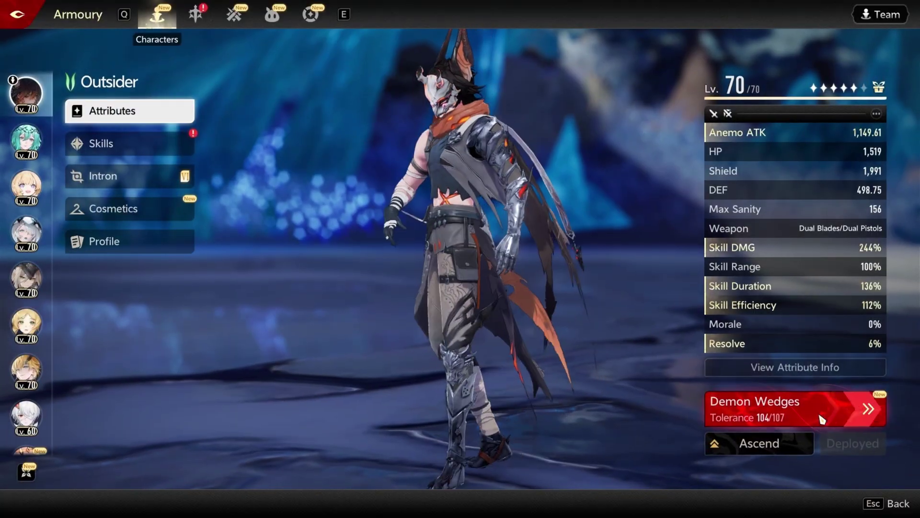
left_click(822, 420)
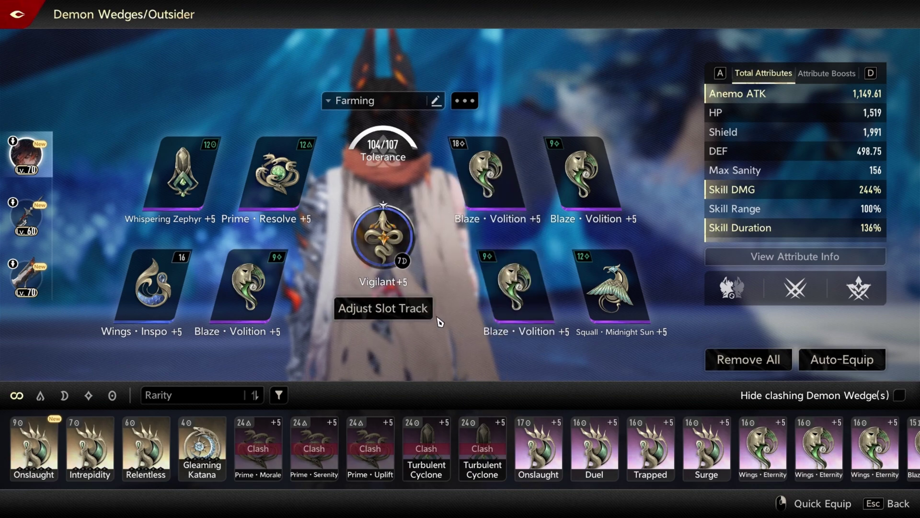
scroll(431, 448, "down", 3)
mouse_move(281, 267)
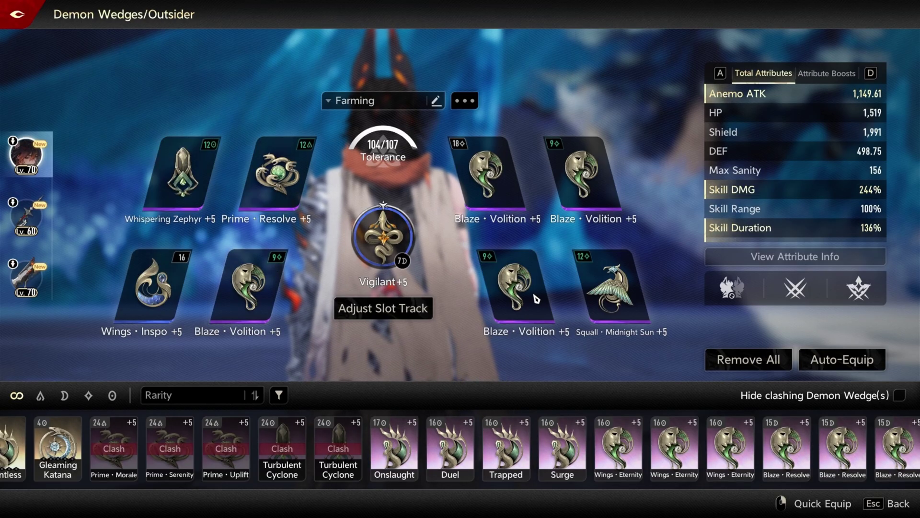
scroll(720, 475, "down", 5)
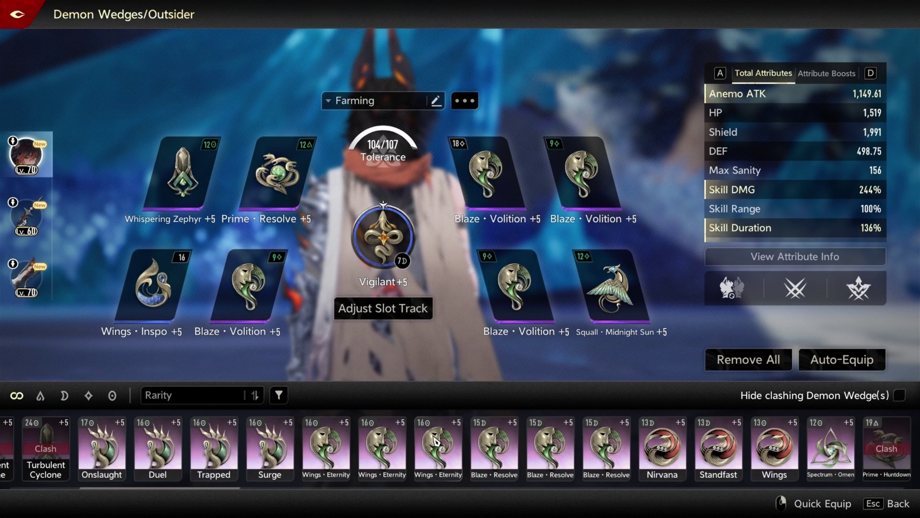
mouse_move(491, 438)
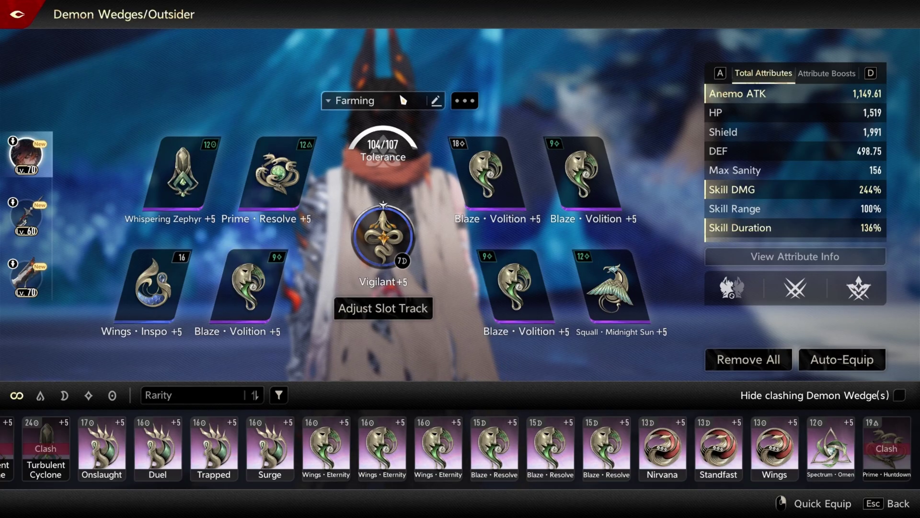
View the COOK wedge loadout, return to the Farming loadout and leave the Demon Wedges screen.
left_click(379, 101)
left_click(368, 159)
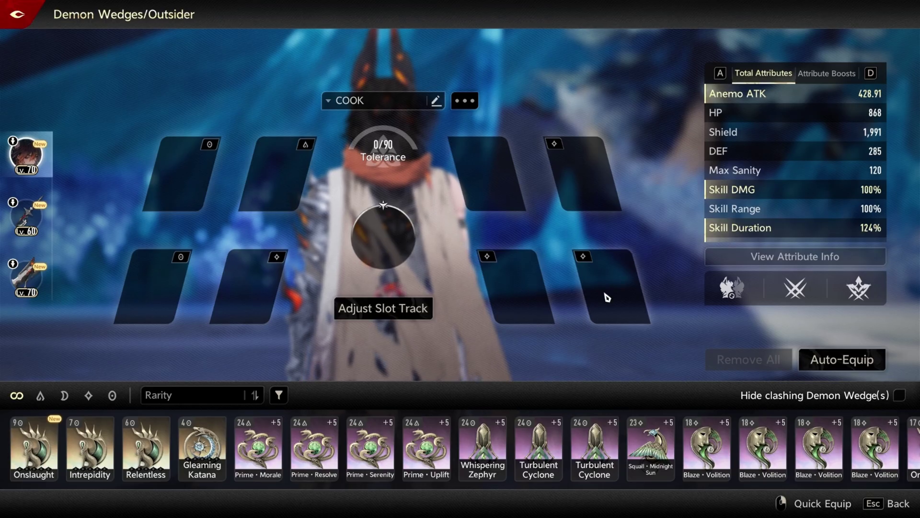
left_click(342, 101)
left_click(384, 124)
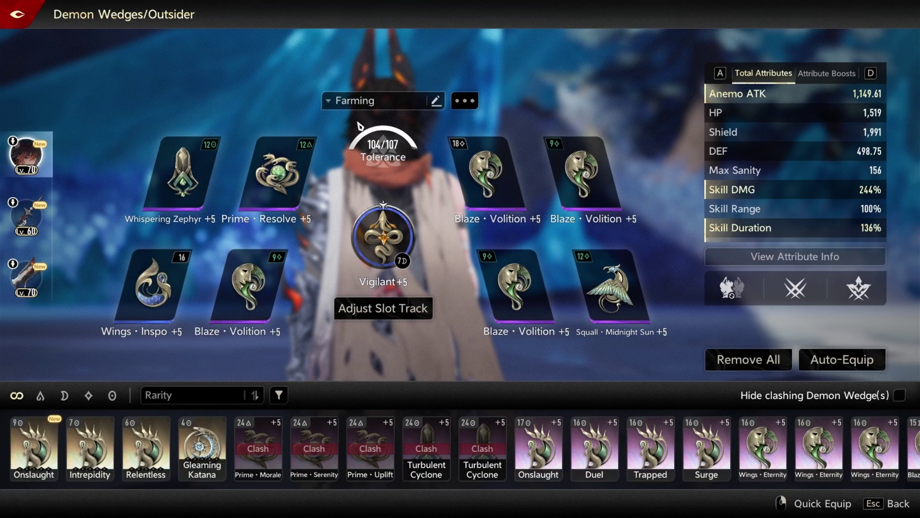
key("Escape")
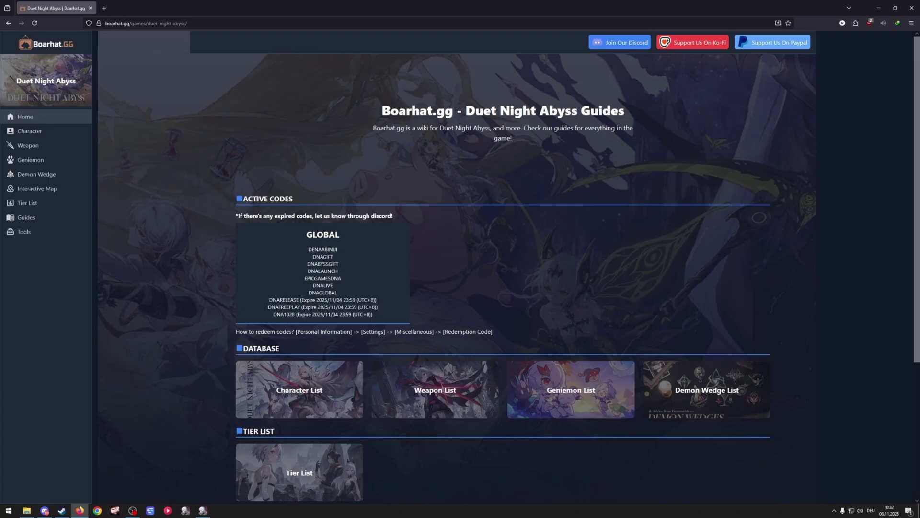
Switch to the Boarhat.gg Duet Night Abyss site and read through the Damage Formula Guide's multiplier sections.
scroll(219, 232, "down", 2)
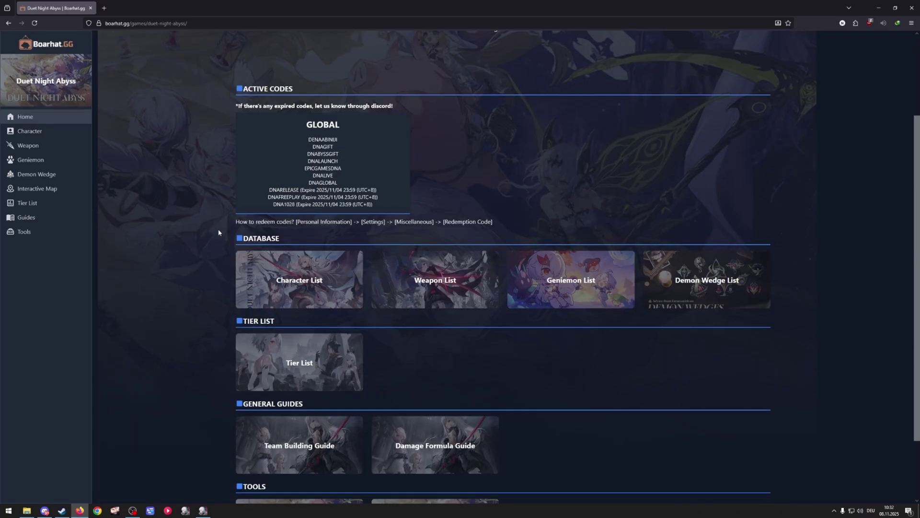
scroll(199, 234, "down", 2)
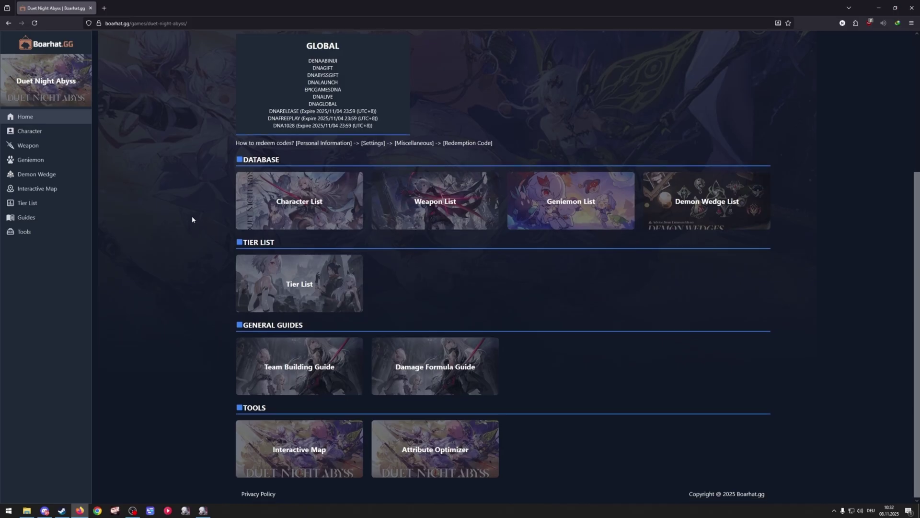
left_click(449, 376)
scroll(412, 339, "down", 12)
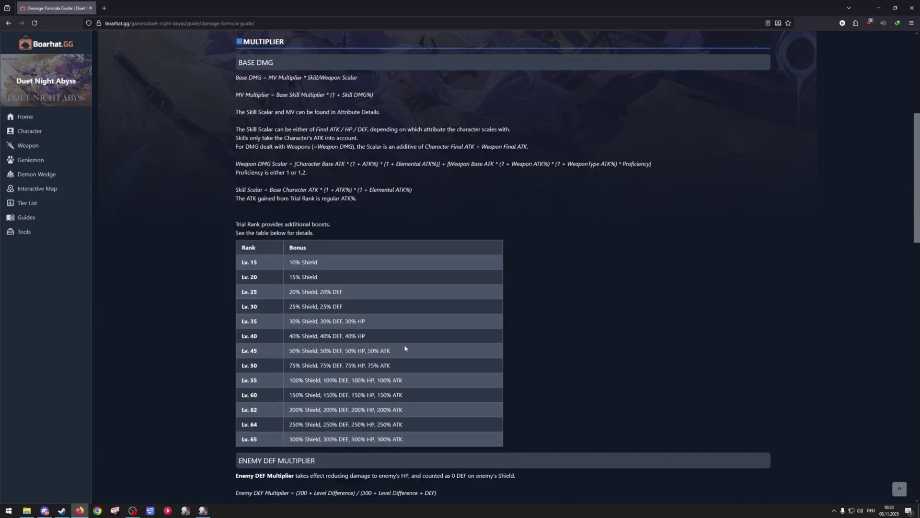
scroll(404, 349, "down", 10)
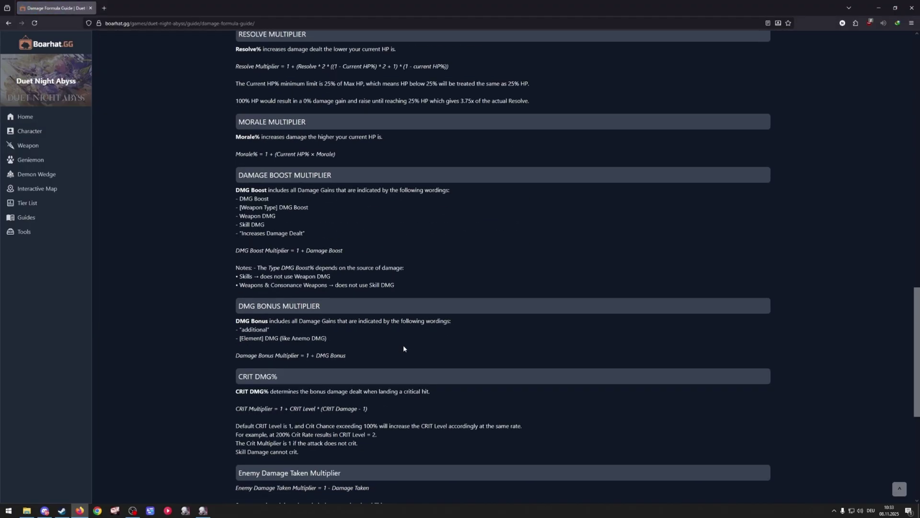
scroll(402, 341, "down", 2)
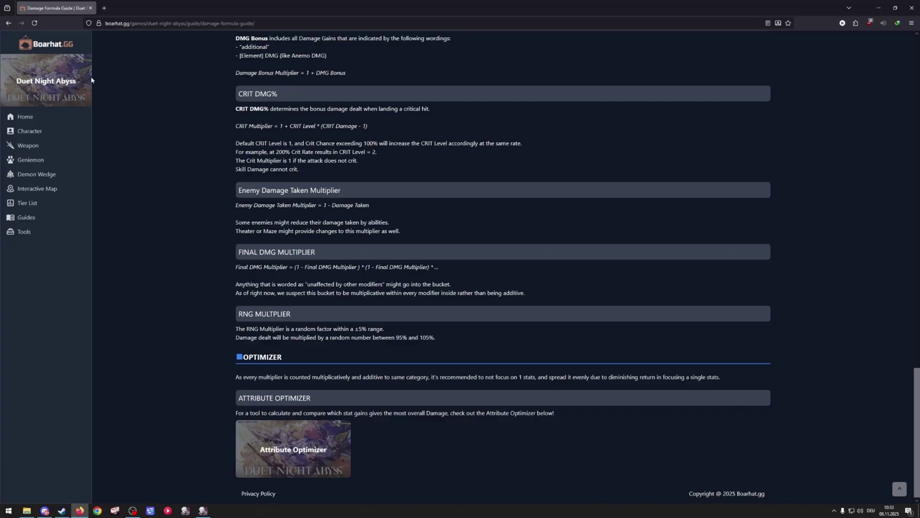
Open Boarhat.gg's Attribute Optimizer and look over its instructions, build inputs and final multiplier comparison.
left_click(9, 23)
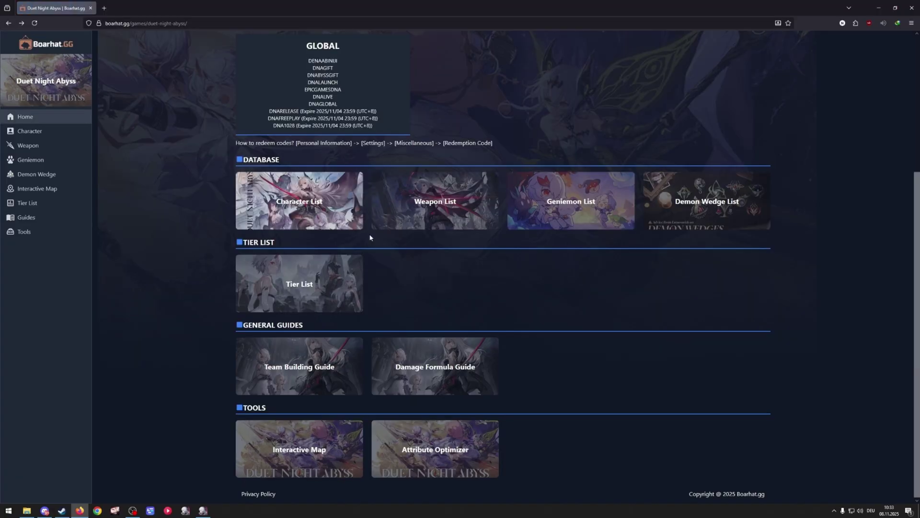
left_click(464, 449)
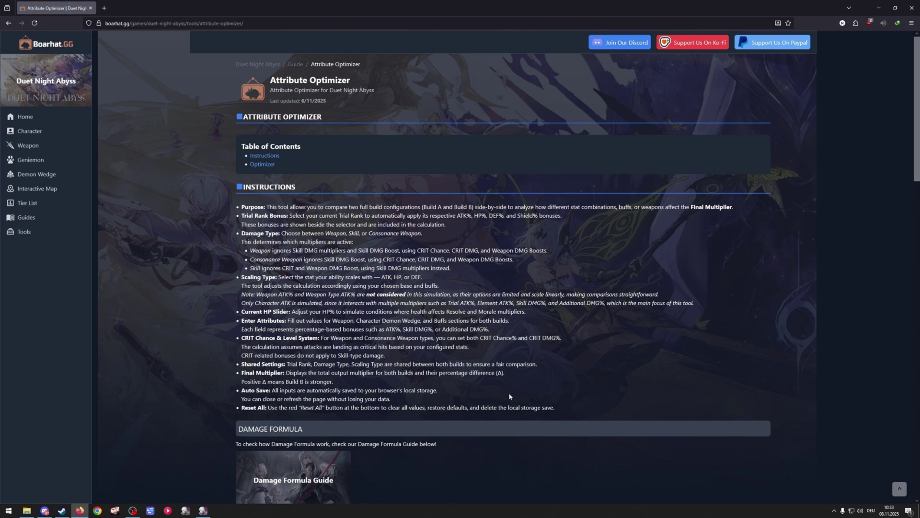
scroll(477, 407, "down", 2)
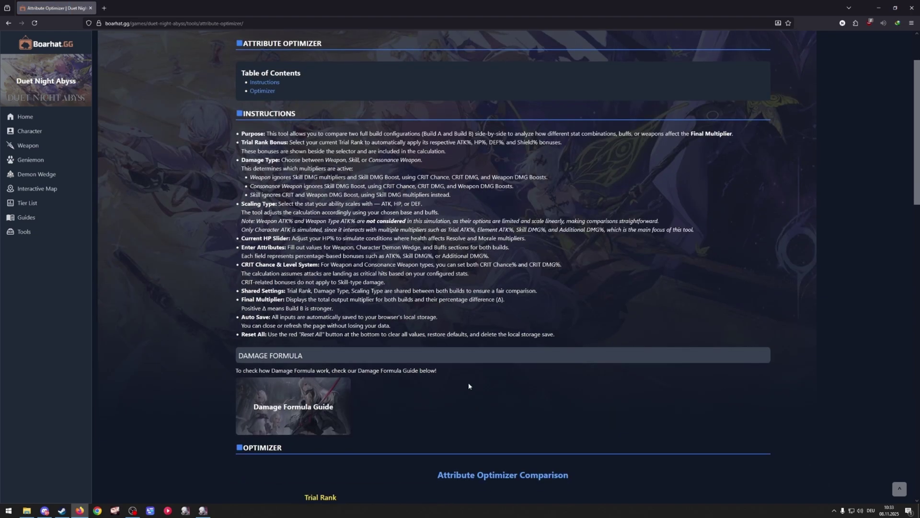
scroll(452, 370, "down", 3)
scroll(420, 355, "down", 6)
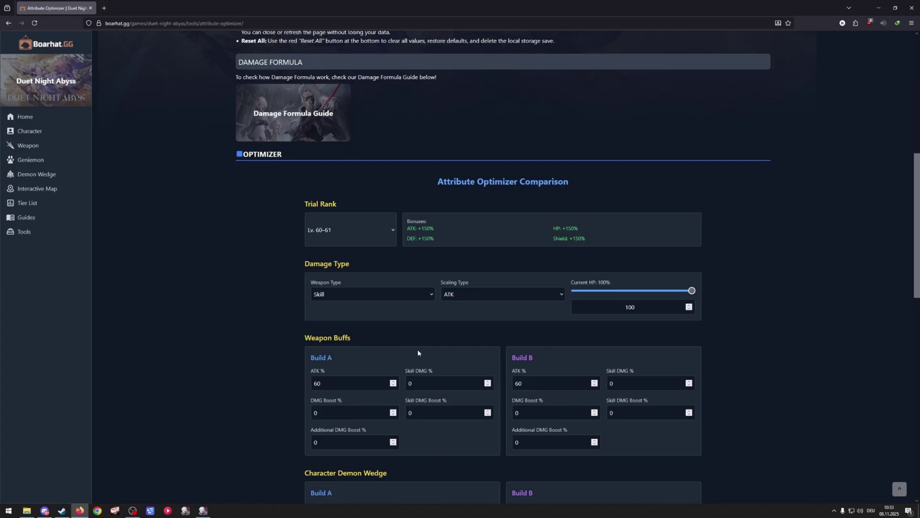
scroll(543, 345, "down", 10)
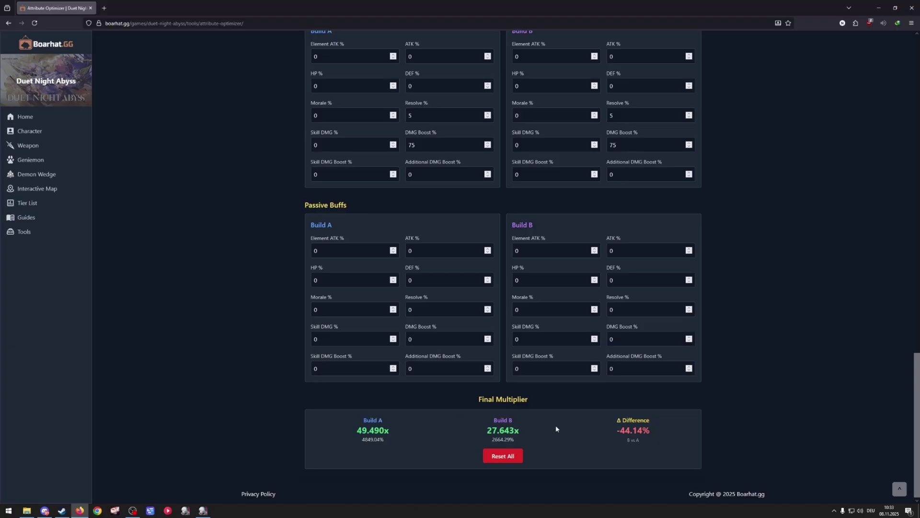
scroll(556, 425, "up", 15)
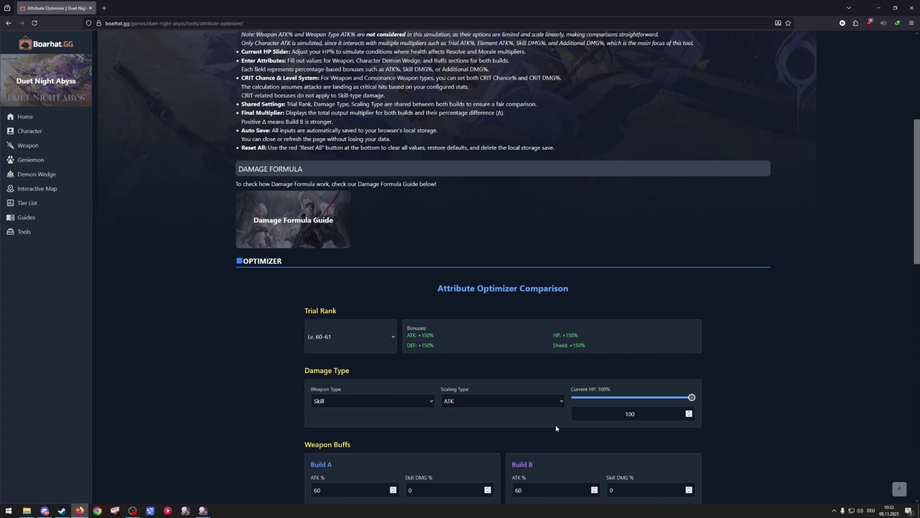
scroll(556, 425, "down", 2)
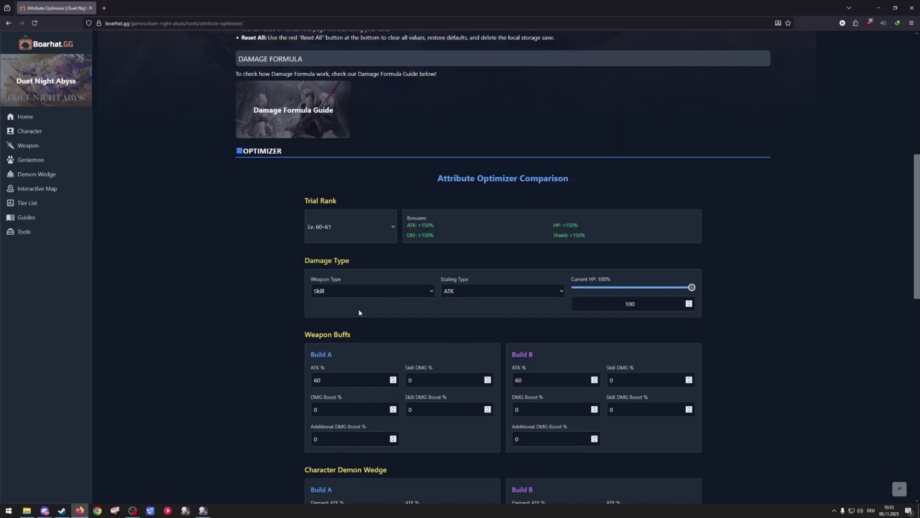
Set the Trial Rank to Lv. 55–59 and the damage type to Skill.
left_click(357, 229)
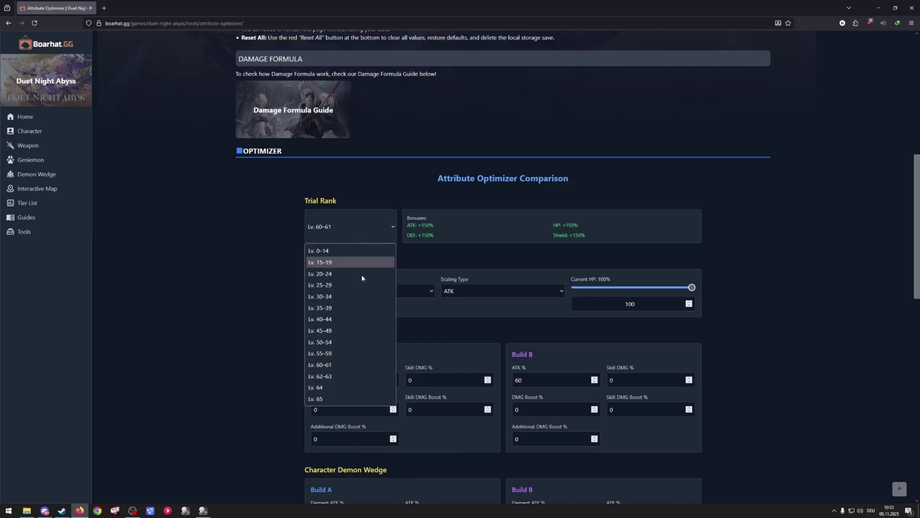
left_click(339, 354)
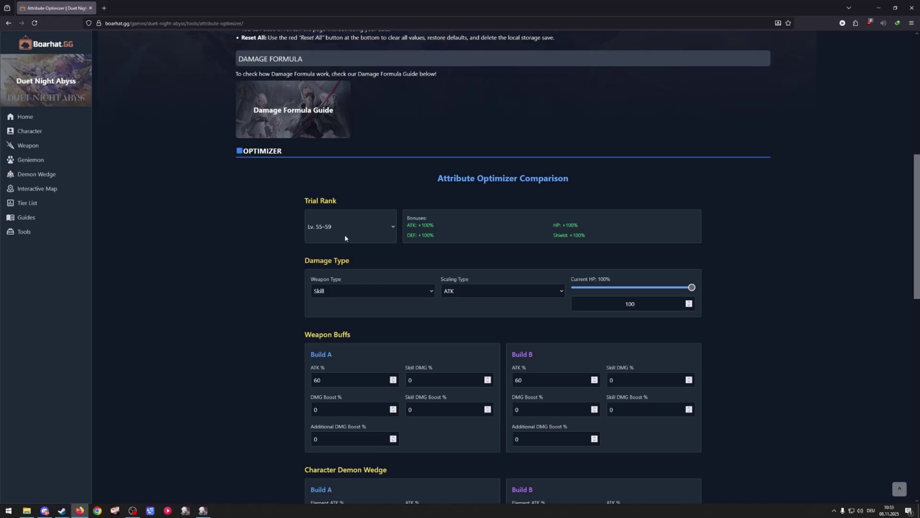
left_click(363, 293)
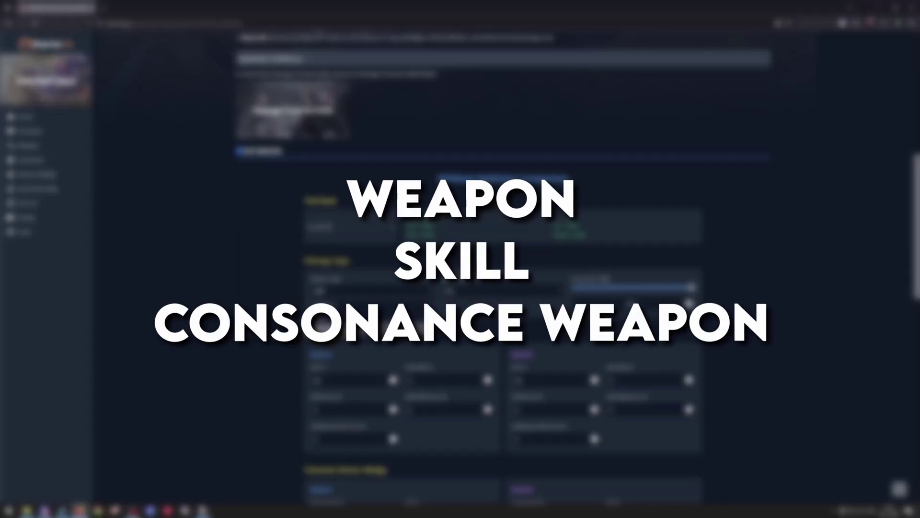
left_click(336, 318)
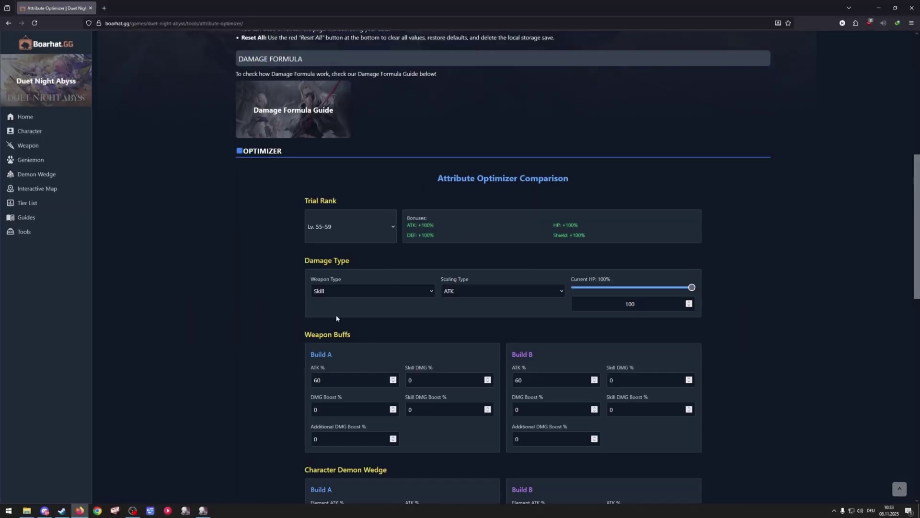
Set the scaling type to ATK and the current HP to 100%.
left_click(462, 291)
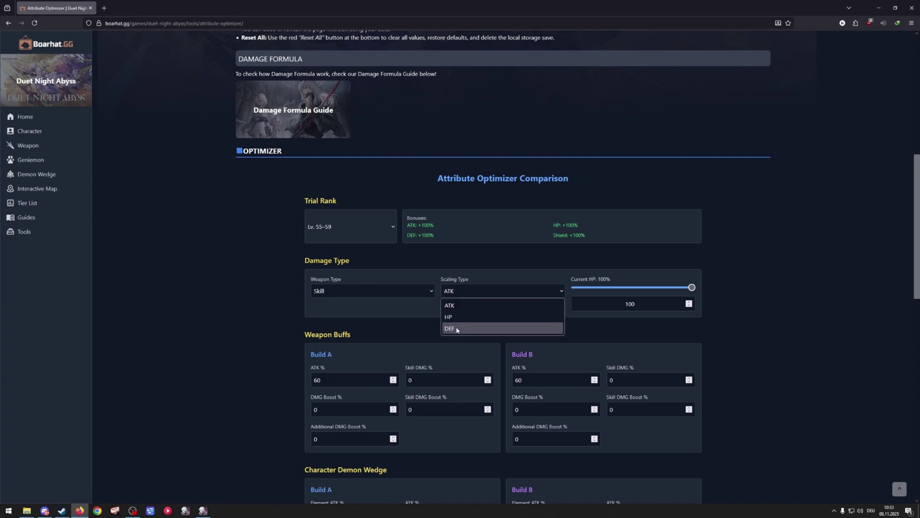
left_click(474, 306)
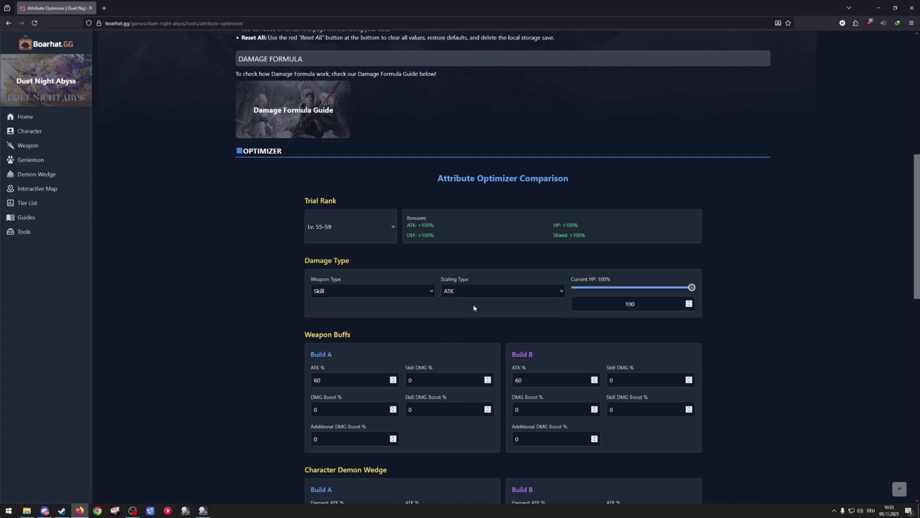
left_click_drag(580, 288, 838, 274)
Examine the ATK % entries under Weapon Buffs for Build A and Build B.
scroll(317, 189, "down", 3)
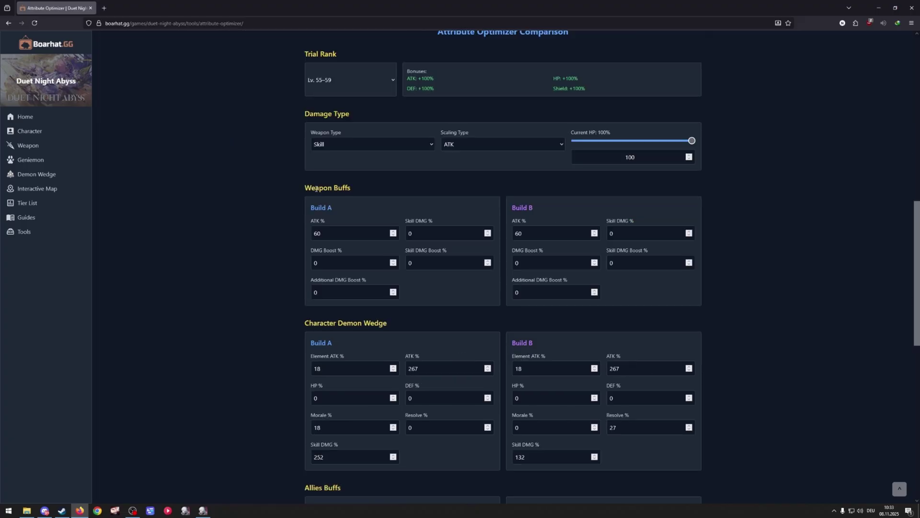
left_click_drag(326, 234, 302, 229)
left_click(540, 236)
left_click(545, 216)
Examine the Character Demon Wedge entries: Element ATK % in both builds, and Build A's Morale % and Skill DMG %.
scroll(341, 207, "down", 3)
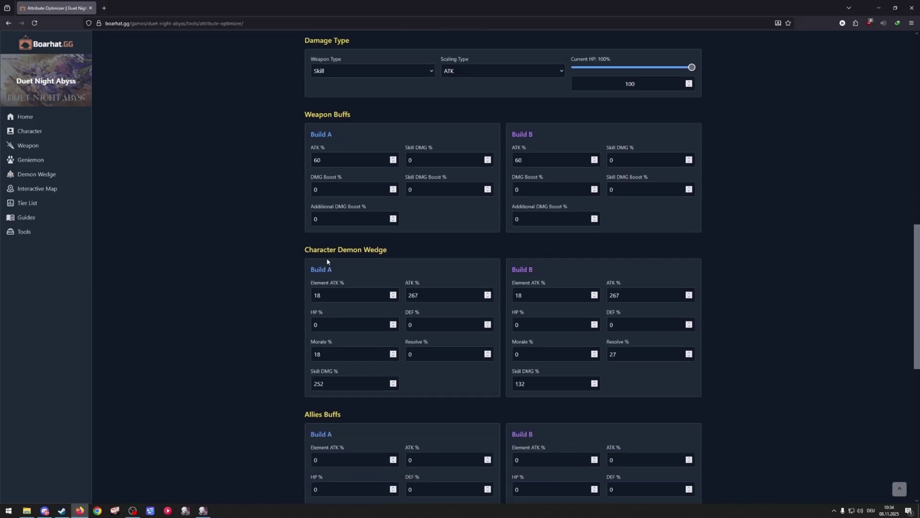
double_click(334, 299)
double_click(545, 297)
left_click(434, 279)
double_click(334, 350)
left_click(299, 372)
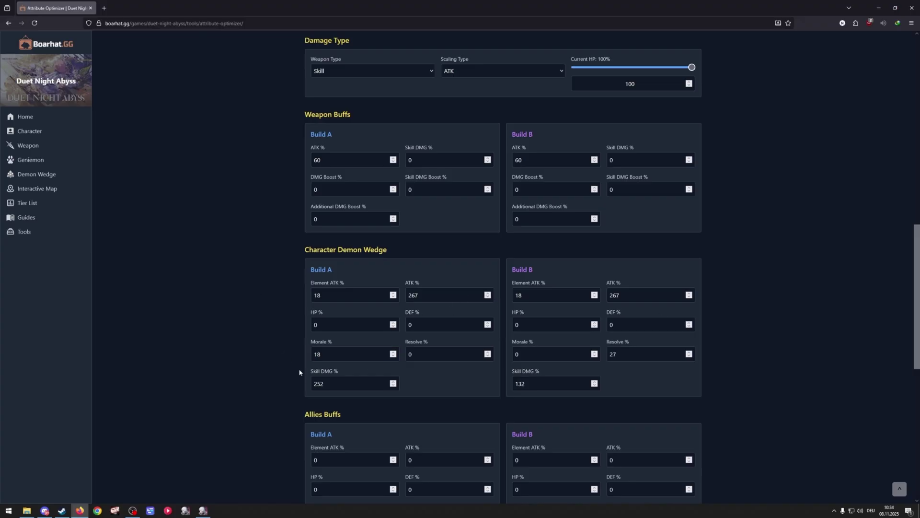
double_click(342, 390)
left_click(268, 363)
Examine Build B's Resolve % under Character Demon Wedge, and bring up both builds' Allies Buffs.
double_click(631, 354)
left_click(456, 371)
scroll(446, 340, "down", 1)
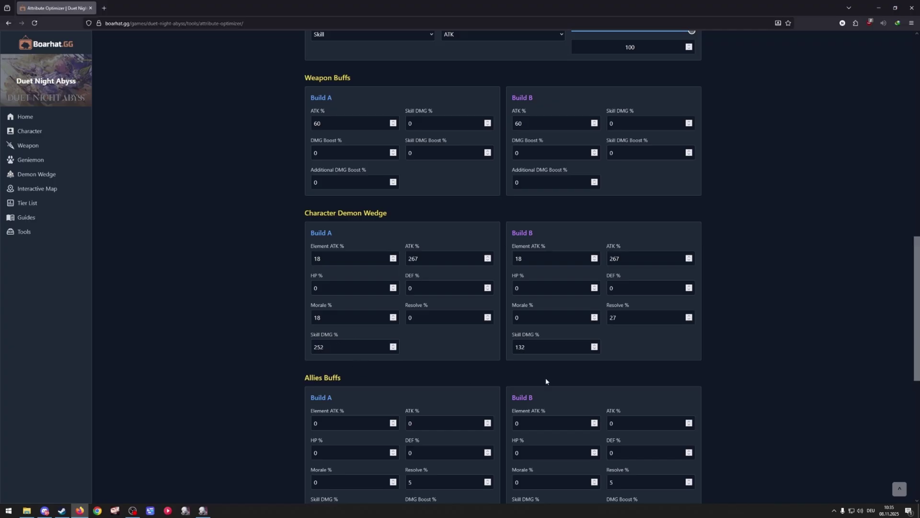
double_click(623, 316)
left_click(623, 346)
left_click(614, 317)
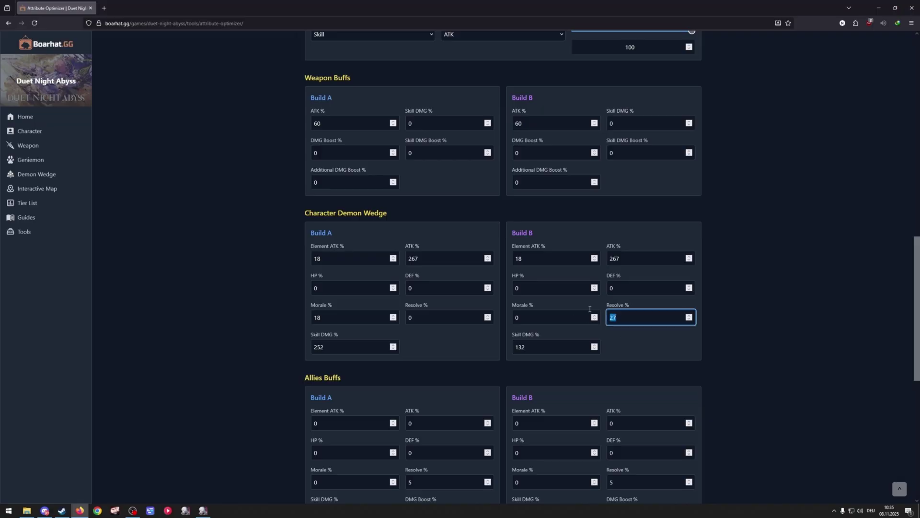
left_click(624, 337)
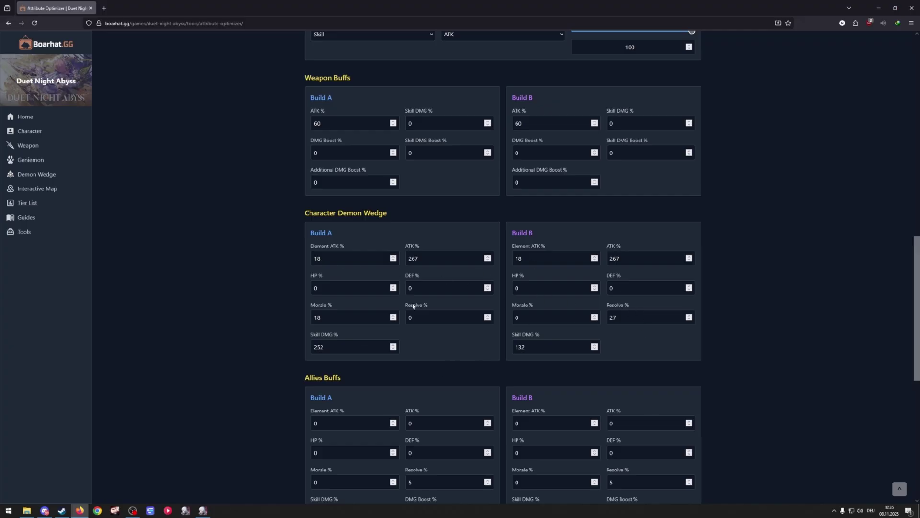
scroll(571, 312, "down", 4)
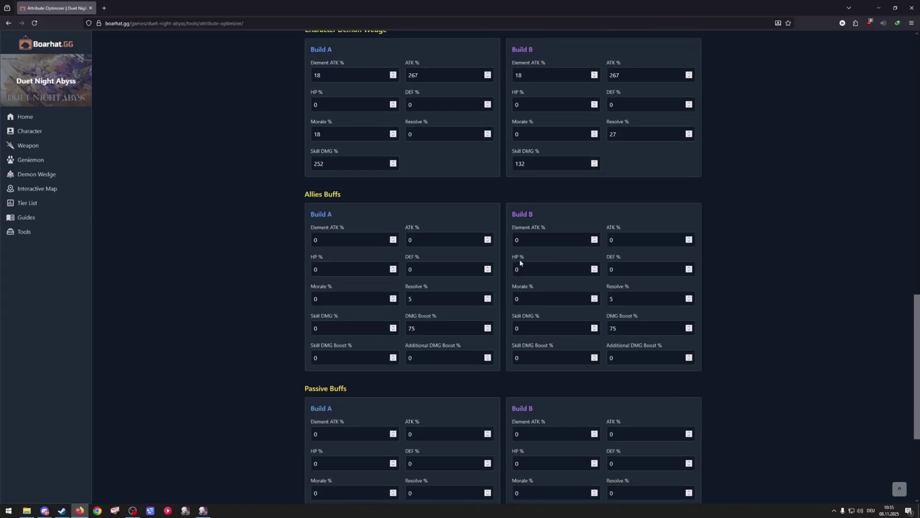
Examine the Resolve % and DMG Boost % entries under Allies Buffs for both builds, and bring up their Passive Buffs.
left_click(416, 296)
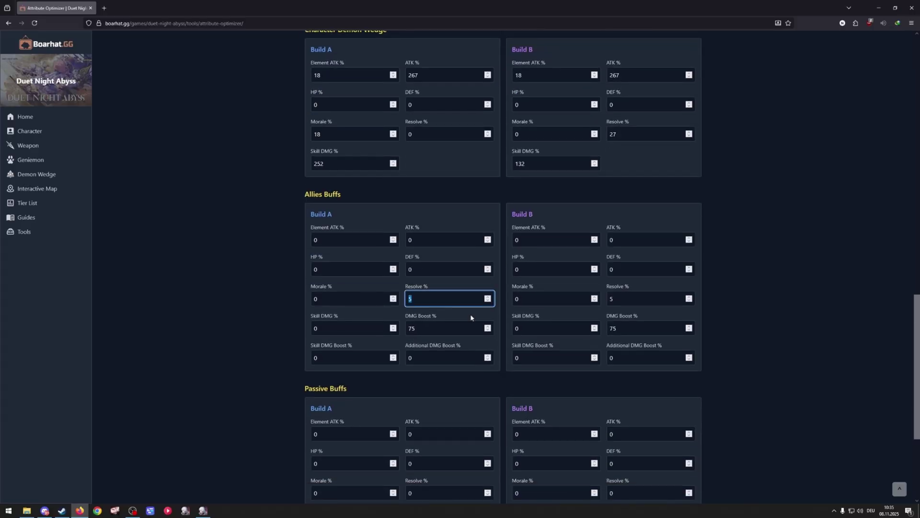
key("Tab")
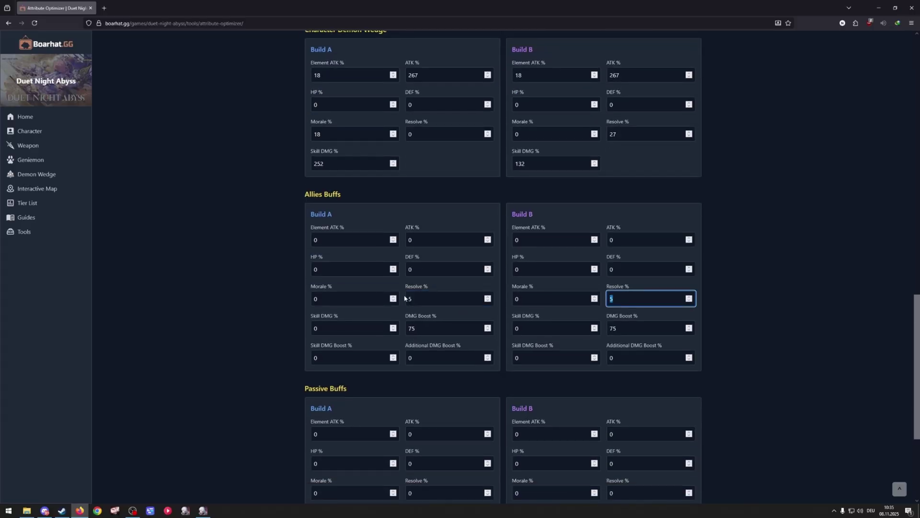
double_click(411, 328)
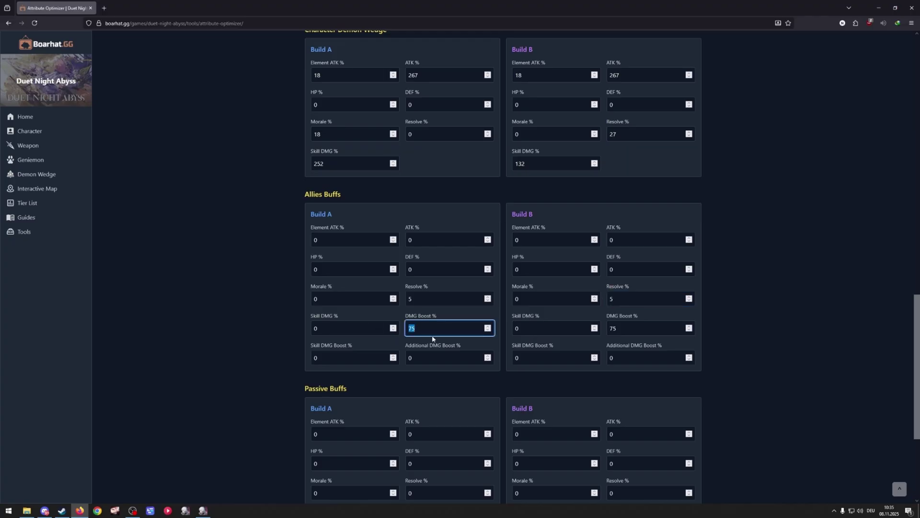
double_click(615, 328)
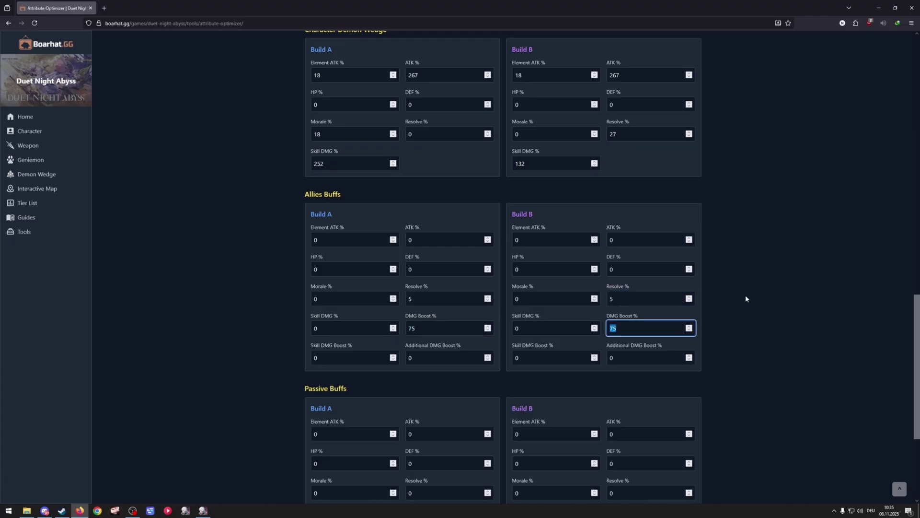
left_click(725, 314)
scroll(671, 307, "down", 4)
scroll(561, 322, "up", 10)
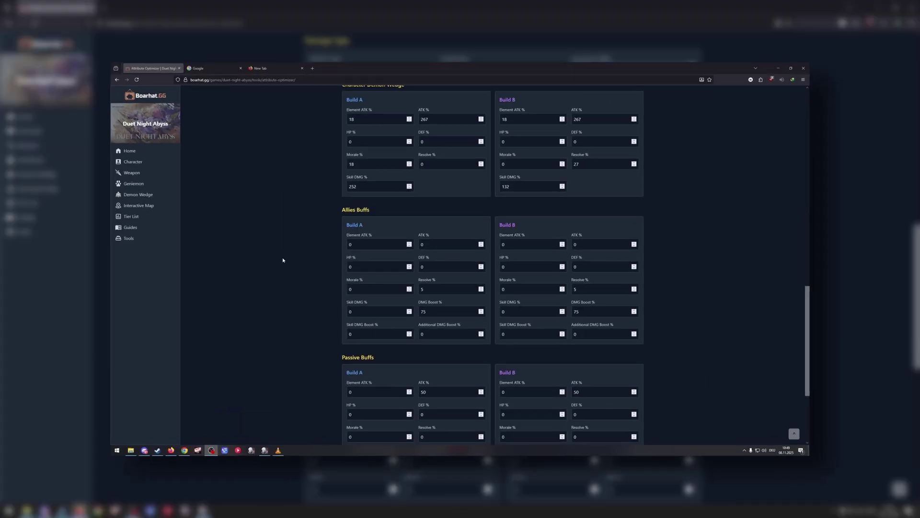
left_click(282, 260)
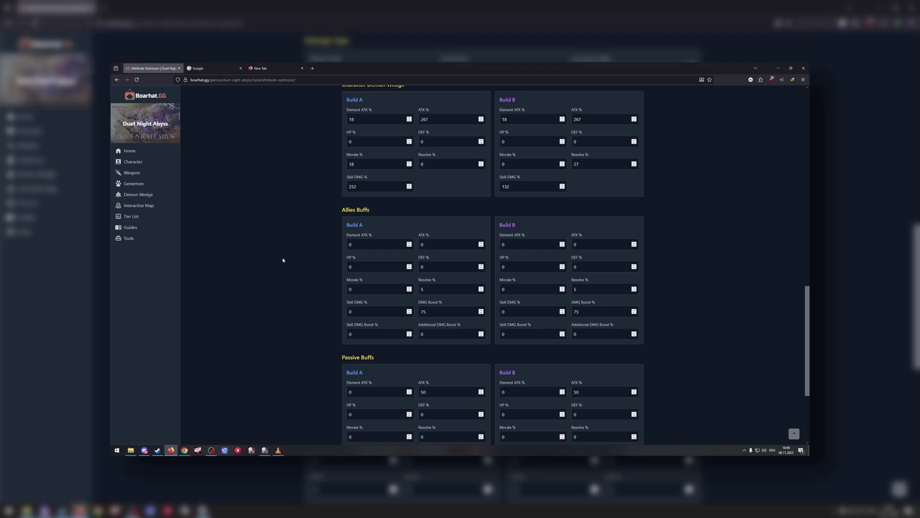
scroll(318, 324, "down", 3)
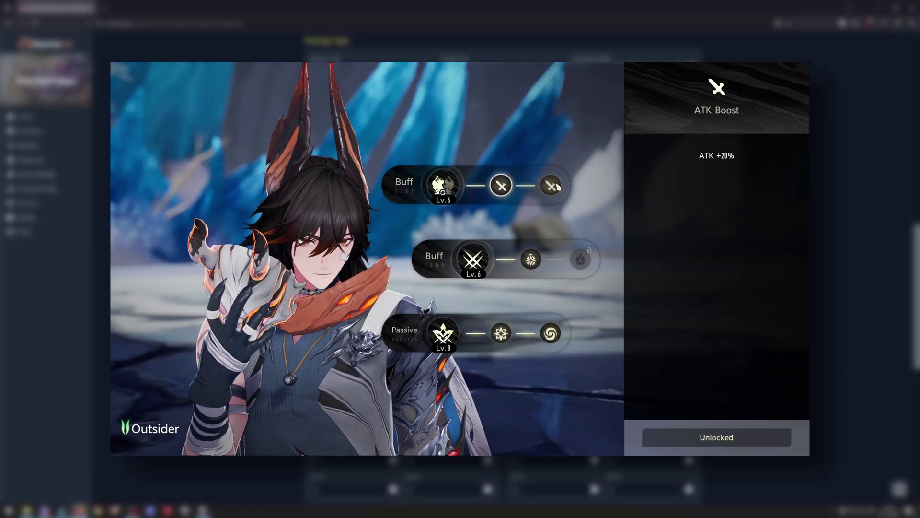
In Duet Night Abyss, examine Outsider's ATK Boost nodes and the Attribute Details of Predator's Pounce, and return to the Armoury.
left_click(501, 186)
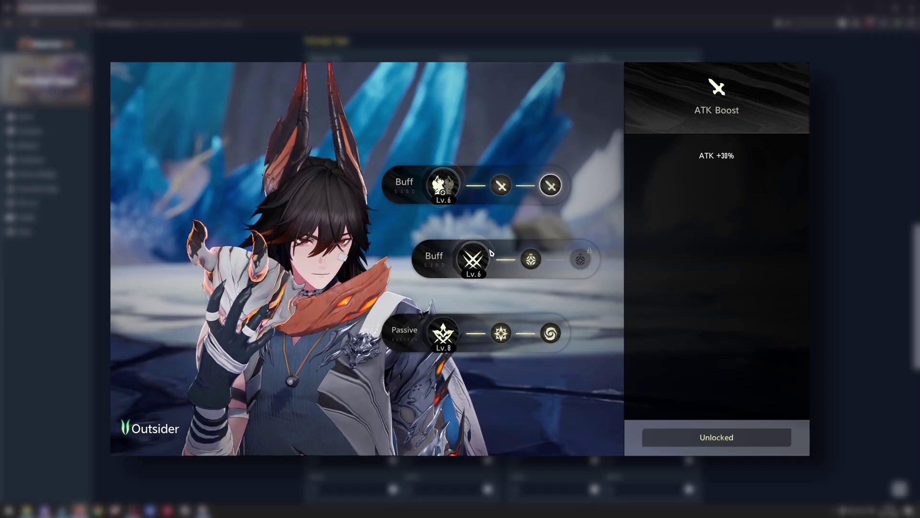
key("s")
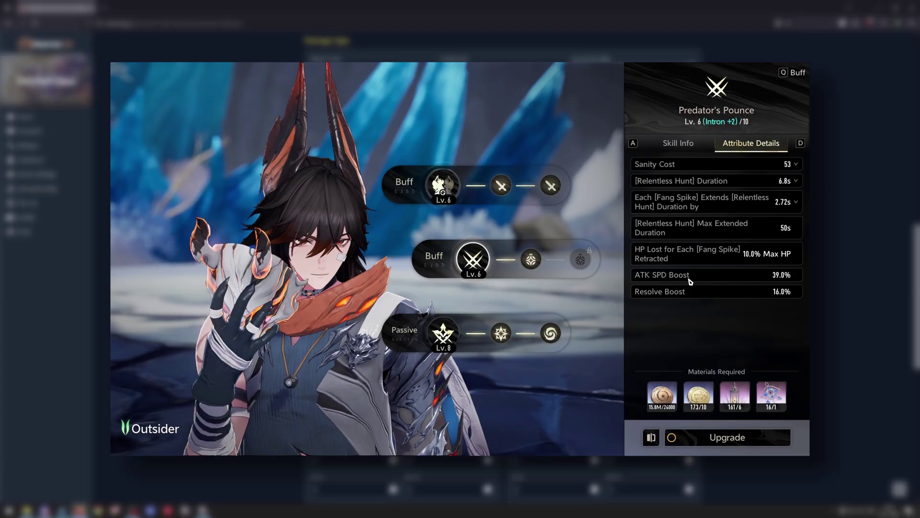
key("Escape")
left_click(225, 147)
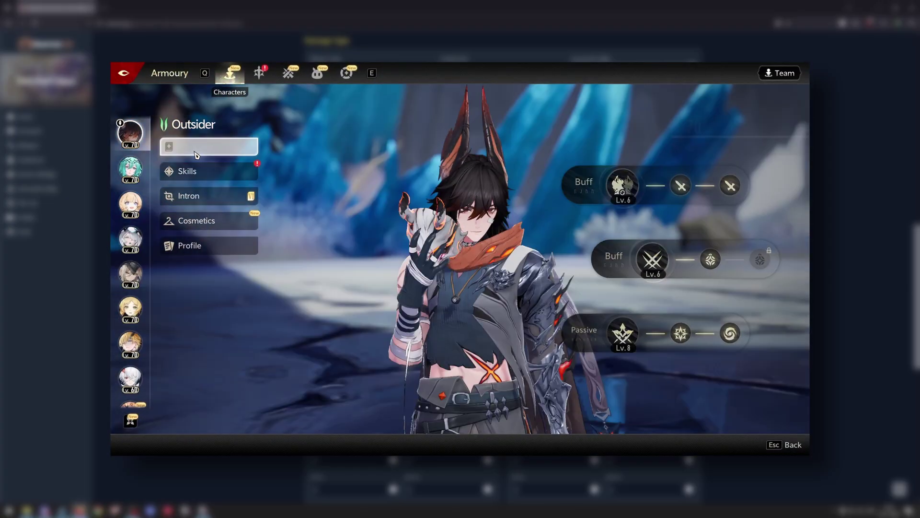
left_click(259, 73)
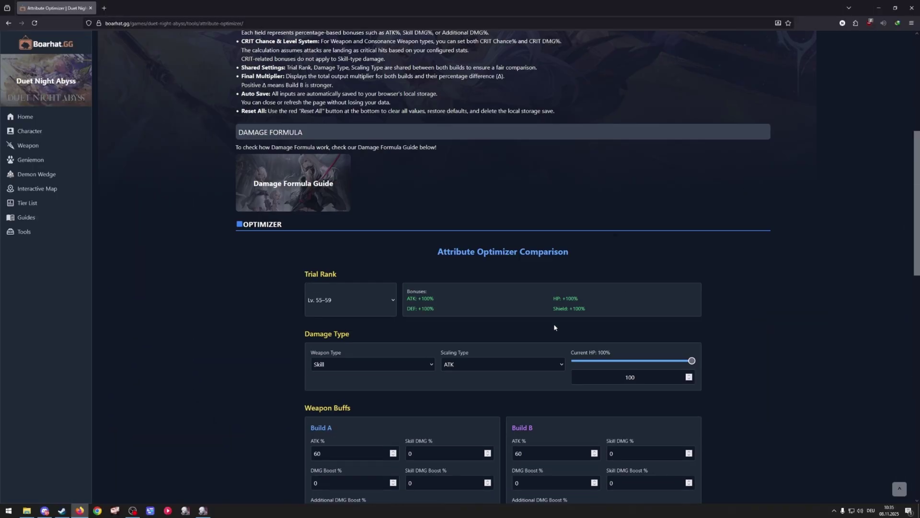
Back in the Attribute Optimizer, compare the final multipliers of Build A and Build B at 100% current HP.
scroll(575, 330, "down", 2)
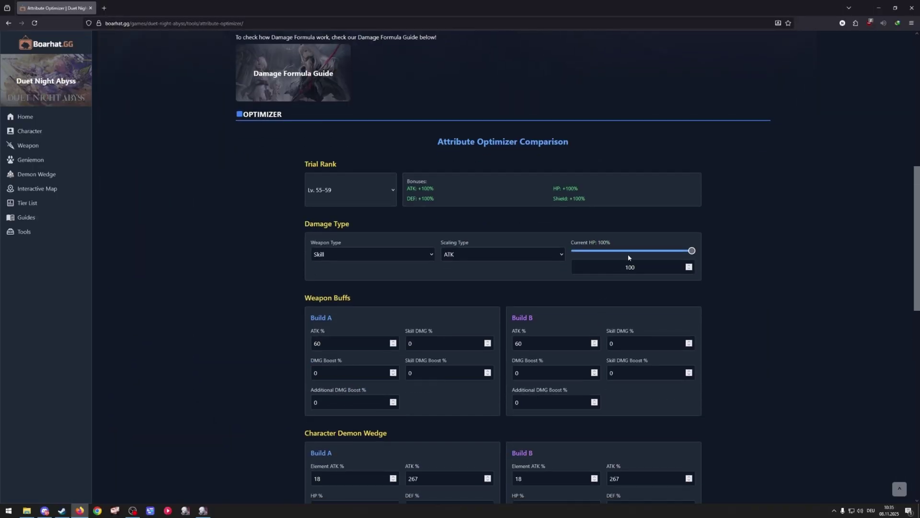
scroll(743, 339, "down", 12)
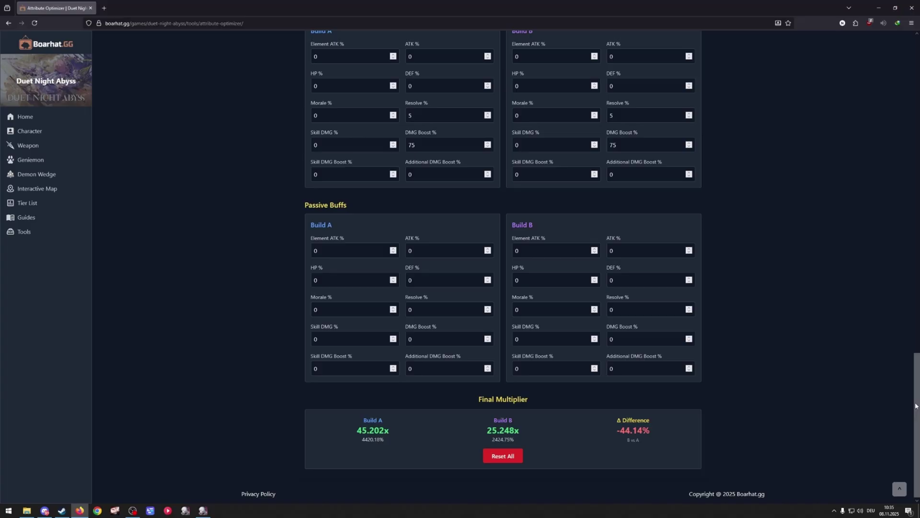
scroll(709, 304, "up", 15)
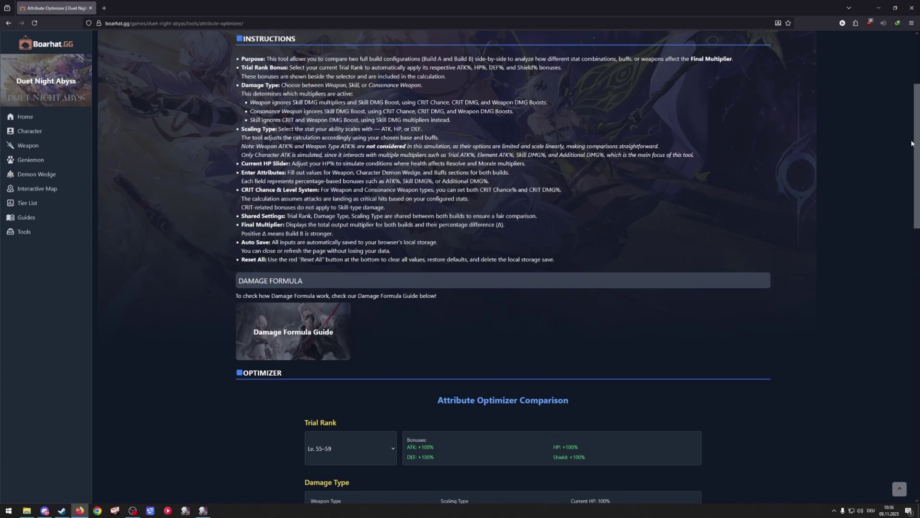
Set the current HP to 75% and compare the final multipliers of both builds.
scroll(708, 304, "down", 4)
left_click_drag(692, 289, 661, 290)
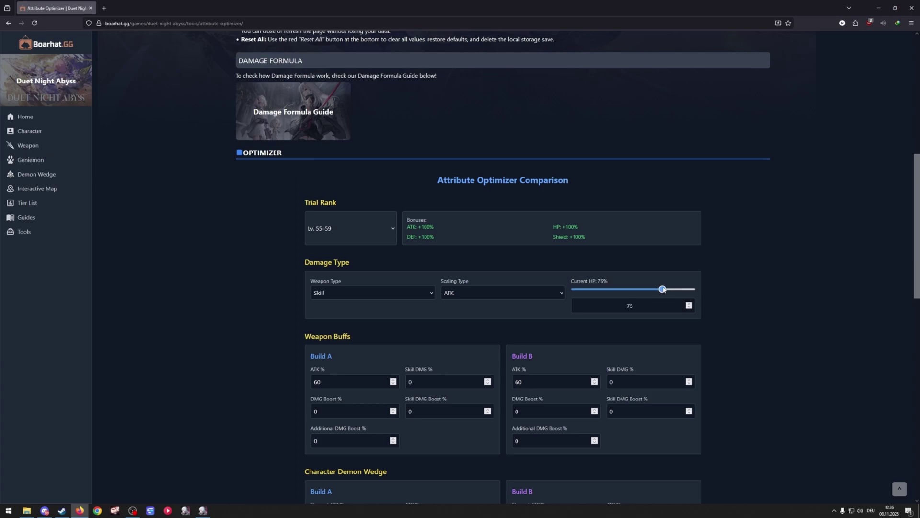
scroll(661, 289, "down", 10)
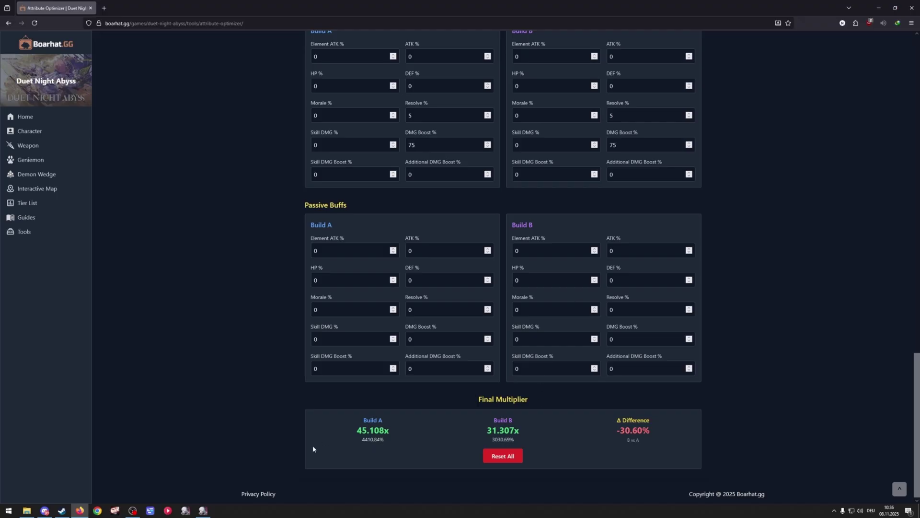
Lower the current HP to 50% and compare both builds' final multipliers again.
scroll(312, 449, "up", 10)
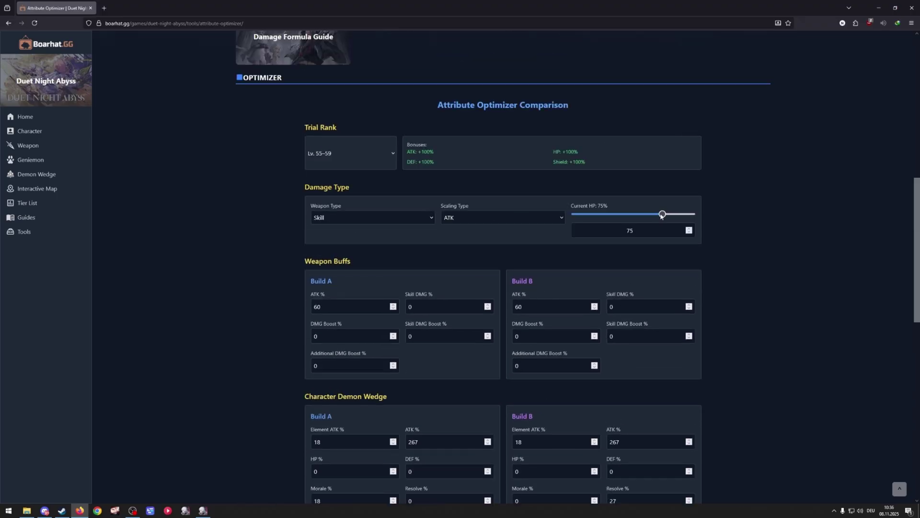
left_click_drag(662, 214, 633, 215)
scroll(714, 312, "down", 3)
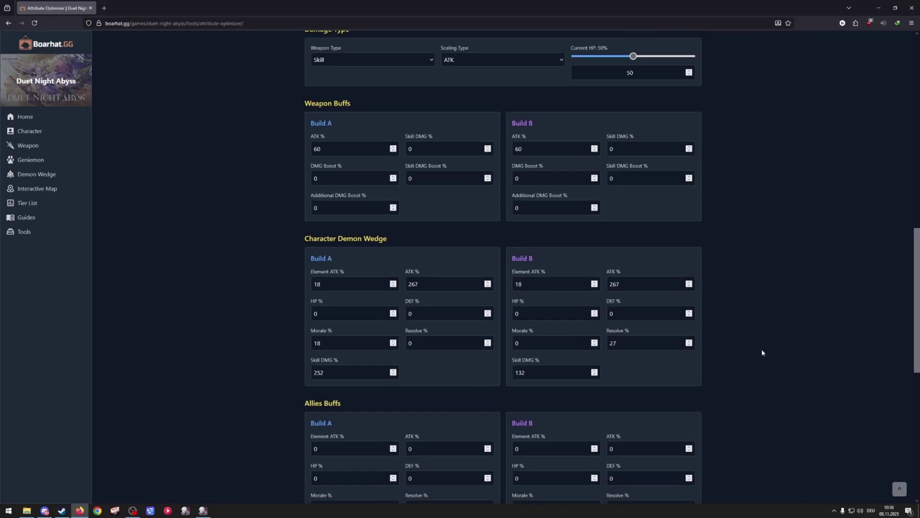
scroll(762, 352, "down", 8)
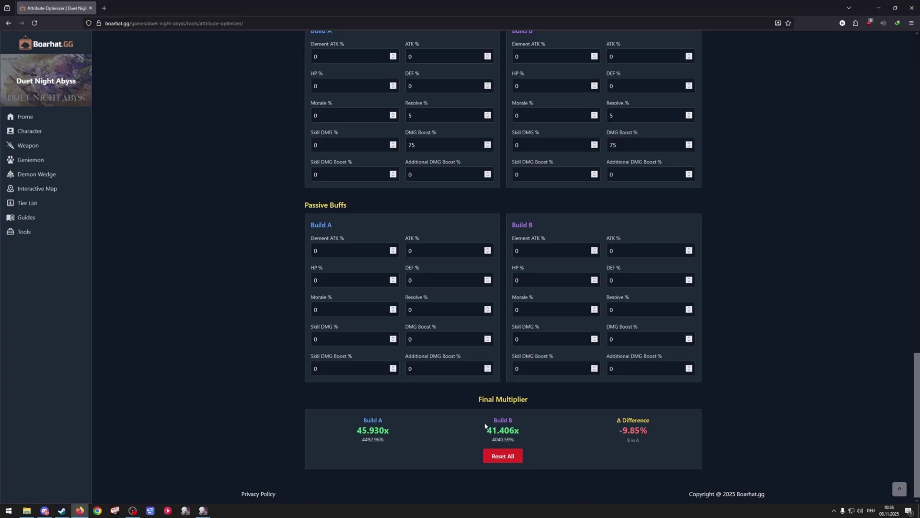
Reduce the current HP to 30% and check the difference between the two builds' final multipliers.
scroll(569, 435, "up", 4)
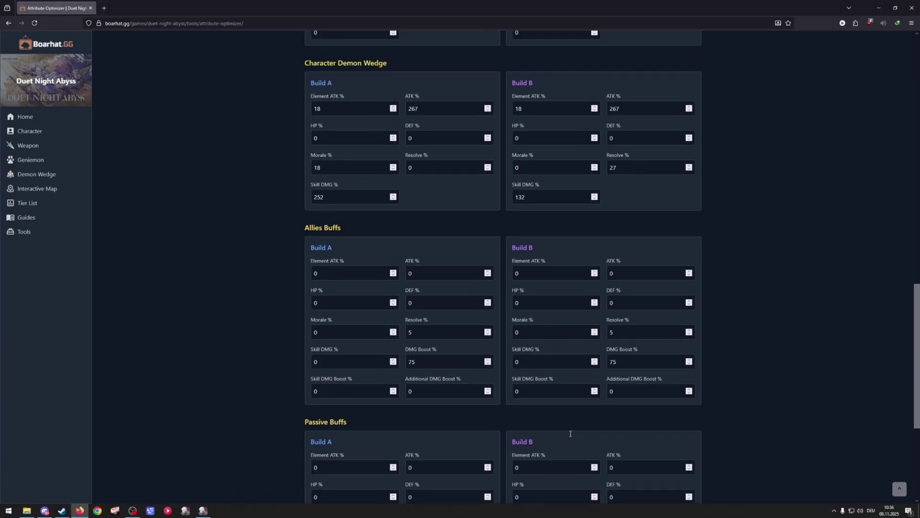
scroll(569, 436, "up", 7)
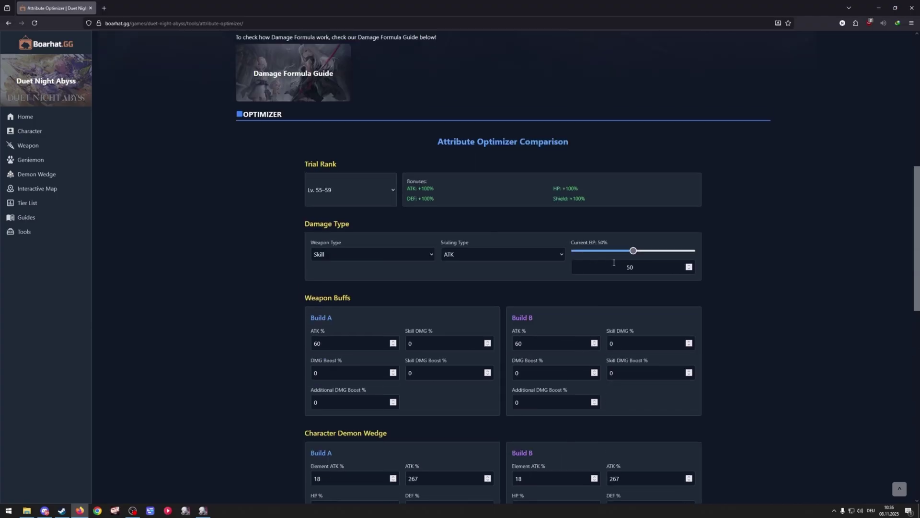
left_click_drag(633, 251, 609, 252)
scroll(724, 376, "down", 12)
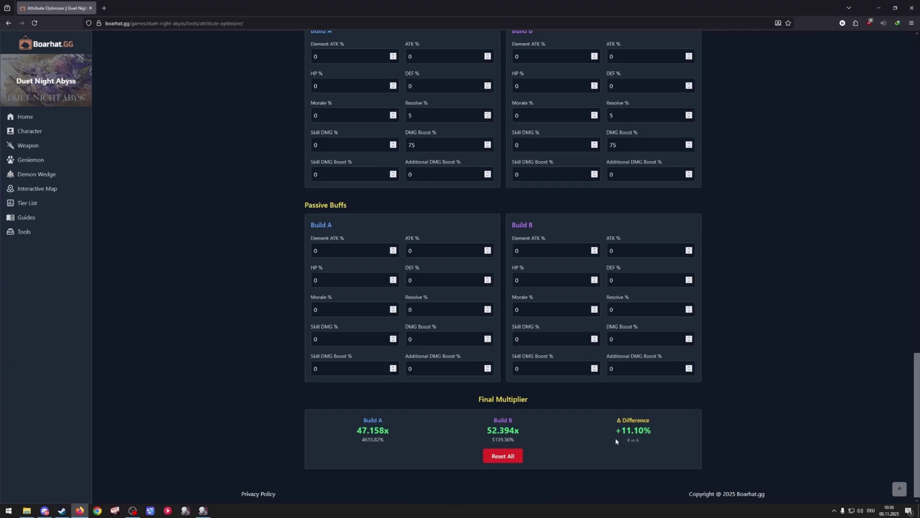
Raise the current HP slightly above 30% and compare the builds' final multipliers along with their buff entries.
scroll(616, 440, "up", 12)
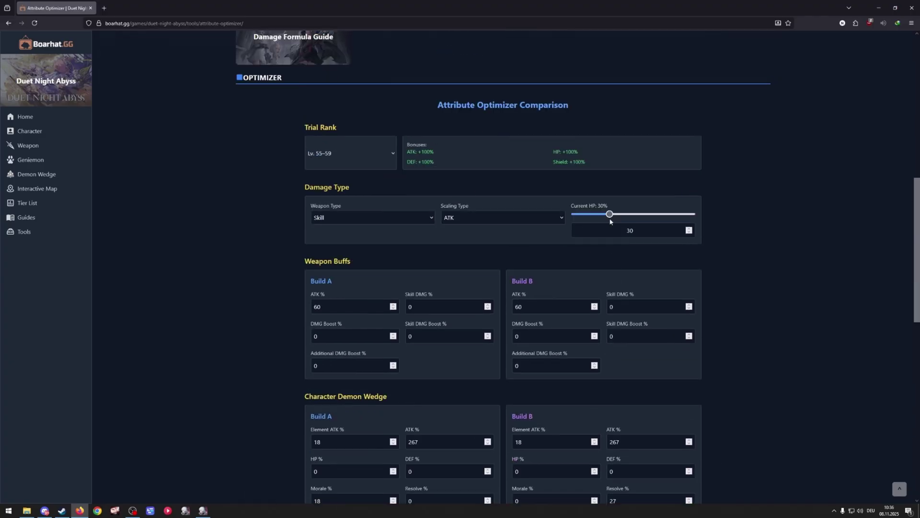
left_click_drag(610, 216, 622, 216)
scroll(758, 397, "down", 12)
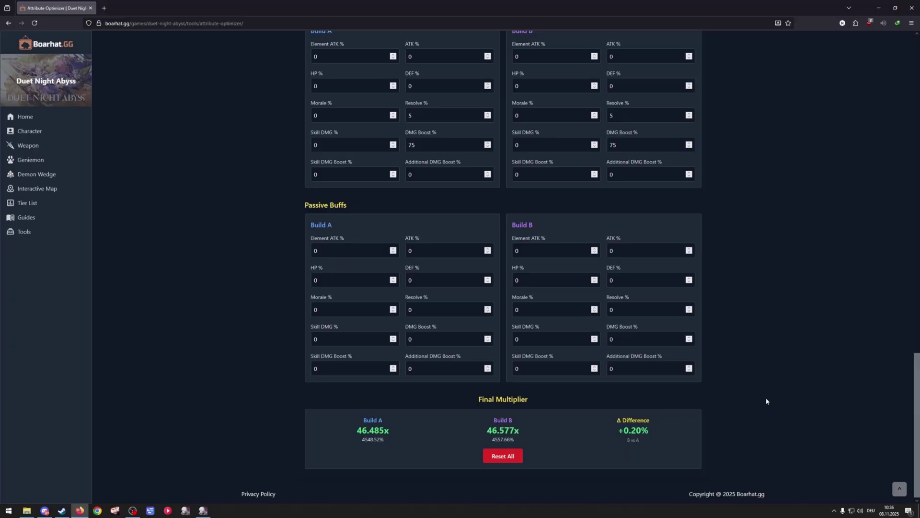
scroll(766, 401, "up", 4)
scroll(766, 401, "up", 4)
scroll(766, 402, "down", 8)
Set the current HP to 0% and review both builds' settings and final multipliers.
scroll(594, 417, "up", 15)
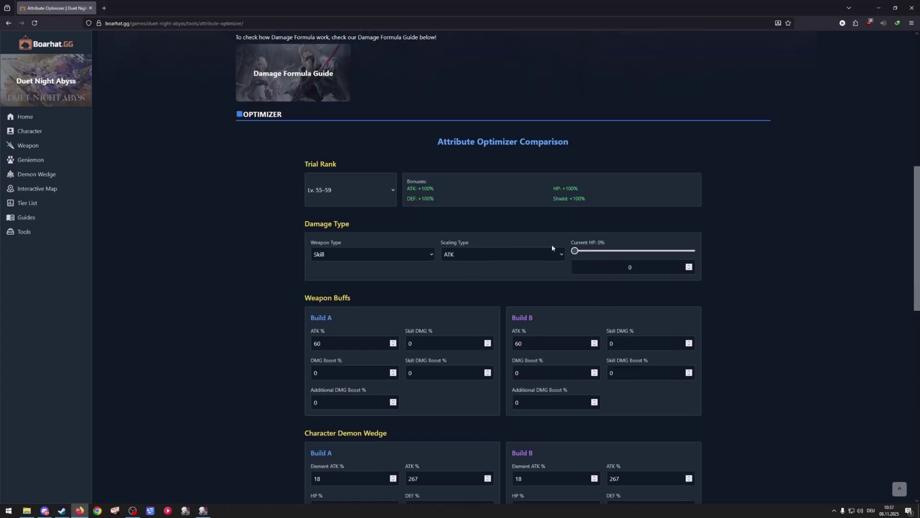
scroll(726, 389, "down", 10)
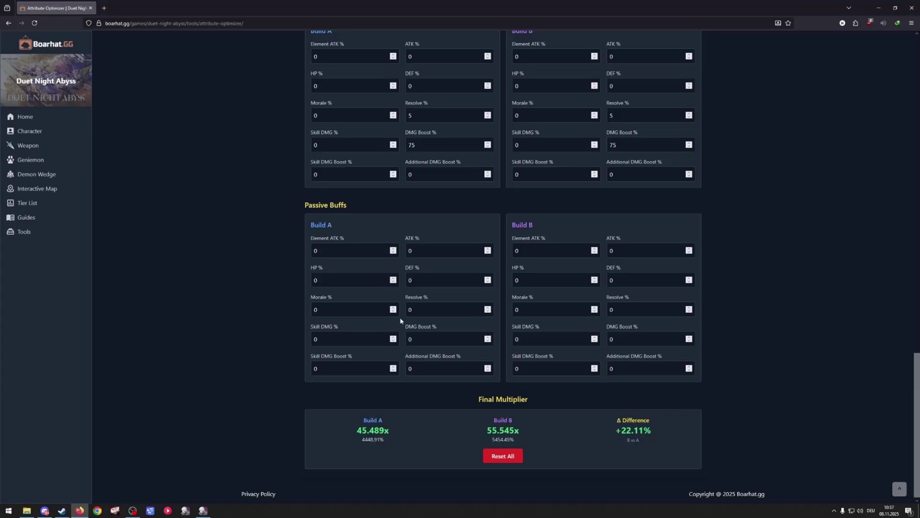
scroll(364, 332, "up", 20)
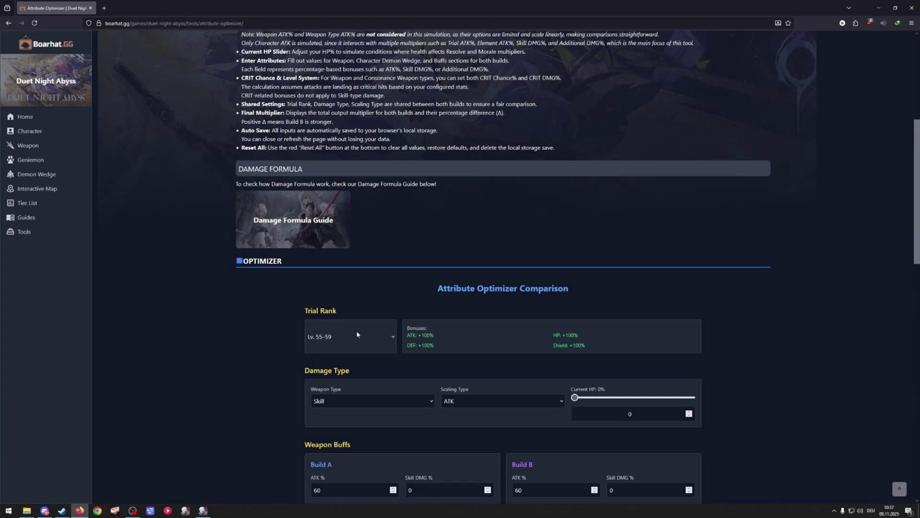
scroll(384, 315, "down", 8)
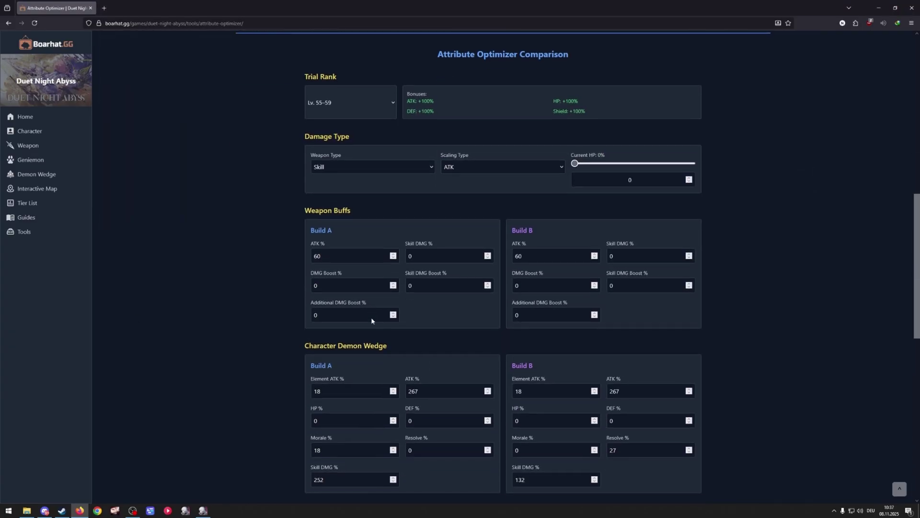
scroll(411, 399, "down", 3)
scroll(297, 419, "down", 5)
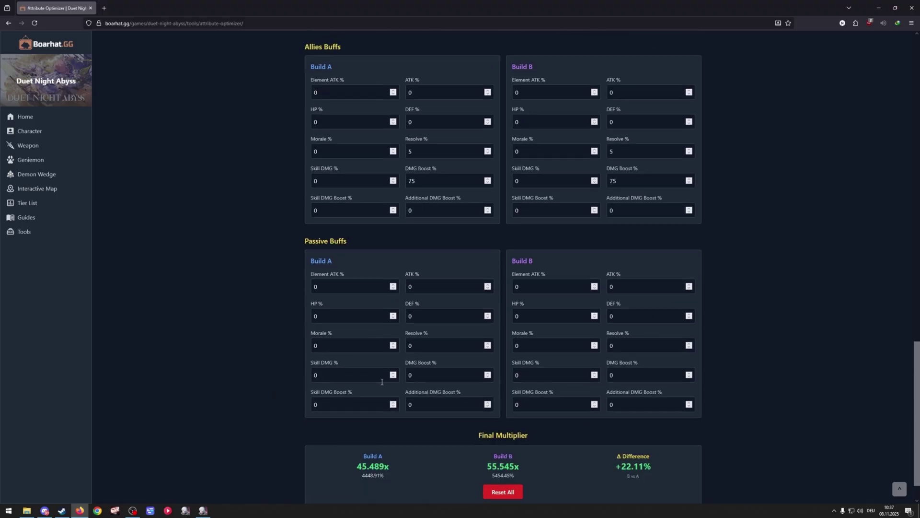
Restore the current HP to 100% and compare the final multipliers of Build A and Build B.
scroll(613, 309, "up", 13)
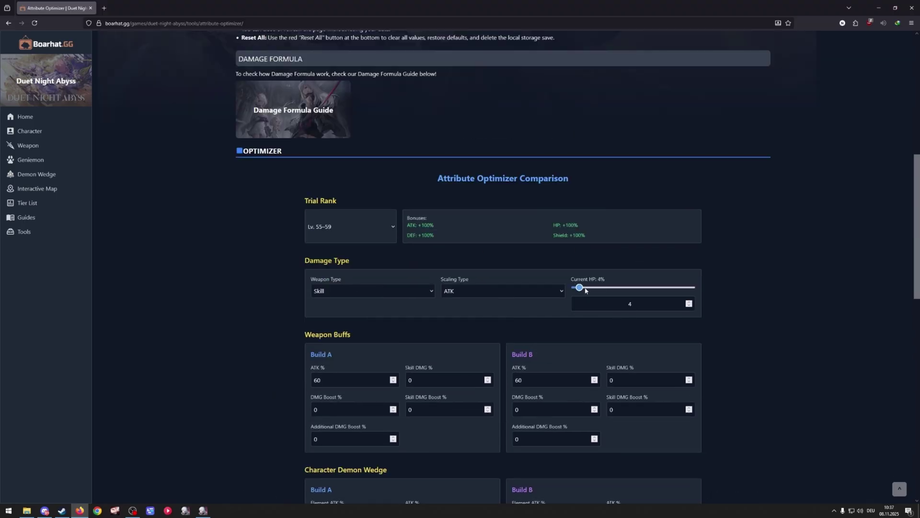
left_click_drag(575, 288, 695, 287)
scroll(785, 318, "down", 14)
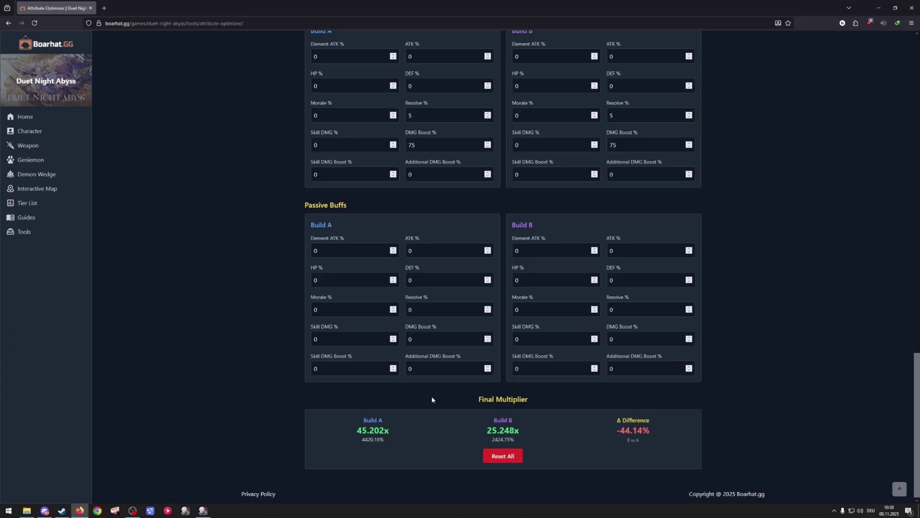
Review the optimizer's instructions and the Damage Type, Weapon Buffs, Character Demon Wedge, Allies Buffs and Passive Buffs settings of both builds.
scroll(301, 308, "up", 4)
scroll(301, 308, "up", 10)
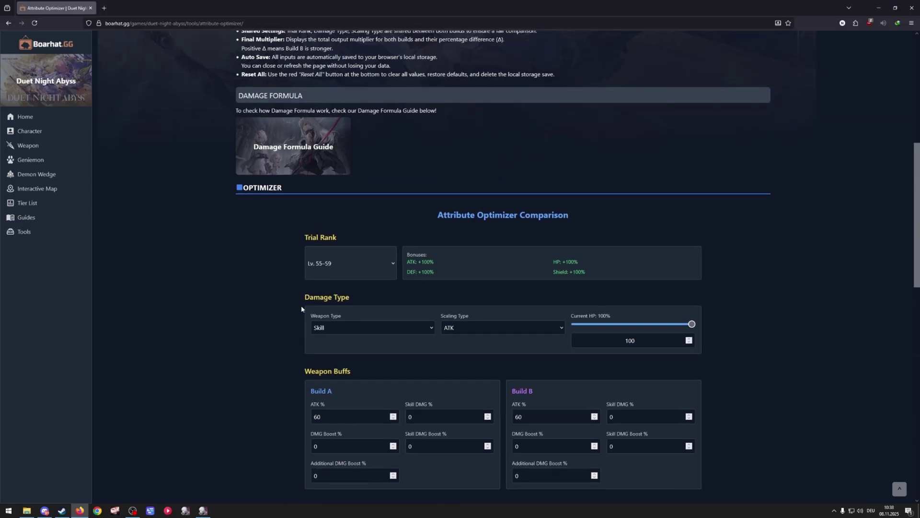
scroll(301, 308, "up", 7)
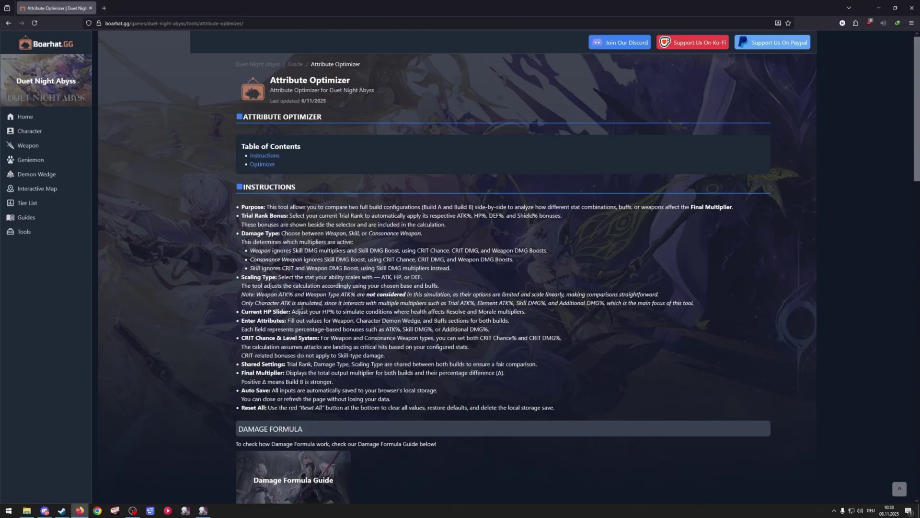
scroll(301, 308, "down", 8)
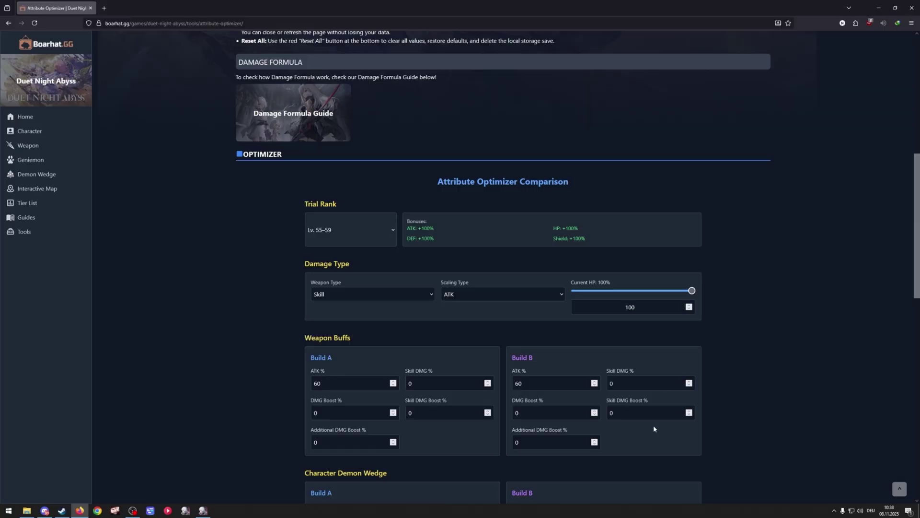
scroll(398, 355, "down", 4)
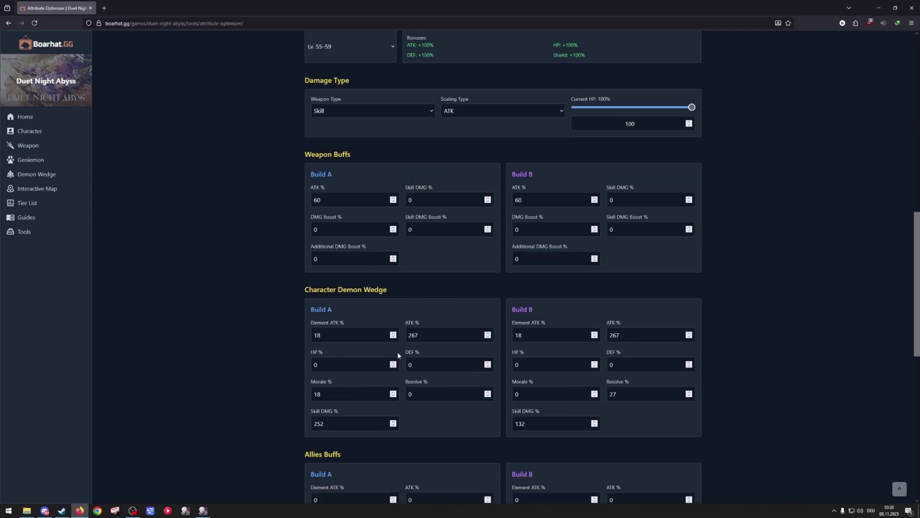
scroll(398, 356, "down", 4)
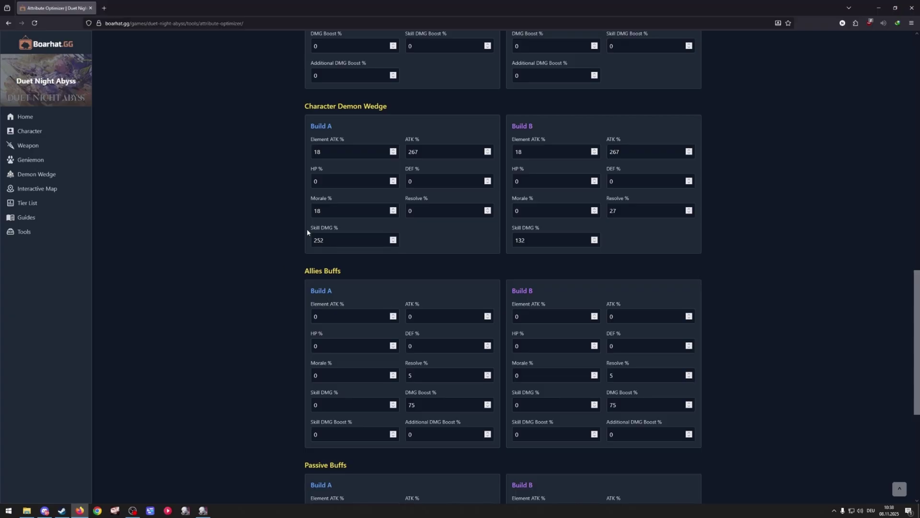
scroll(292, 235, "down", 4)
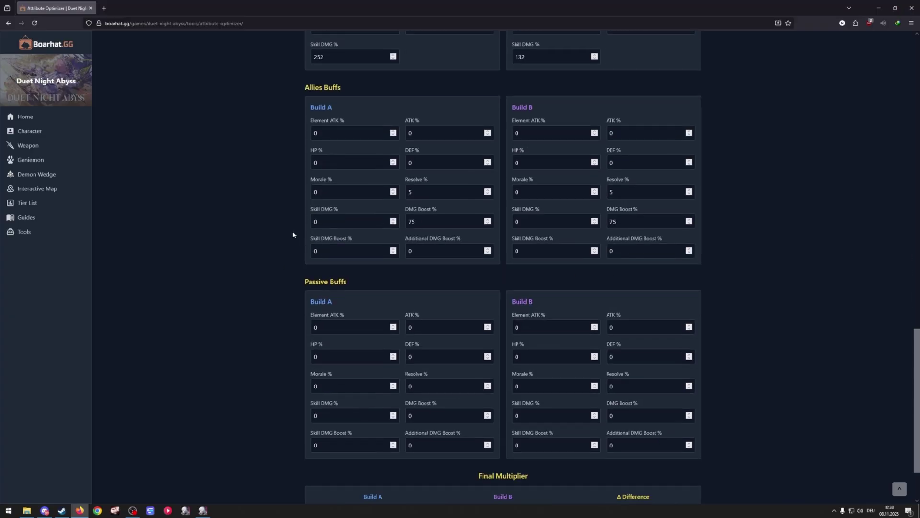